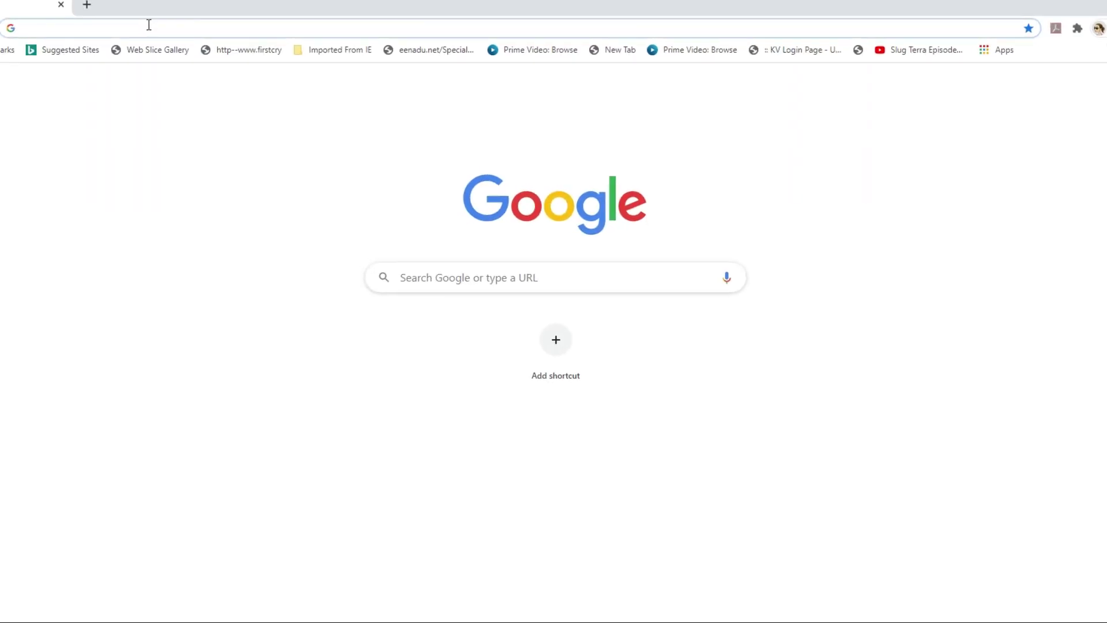
Search the web for Microsoft forms and open the forms.office.com result.
{"action": "type", "text": "Microsoft forms"}
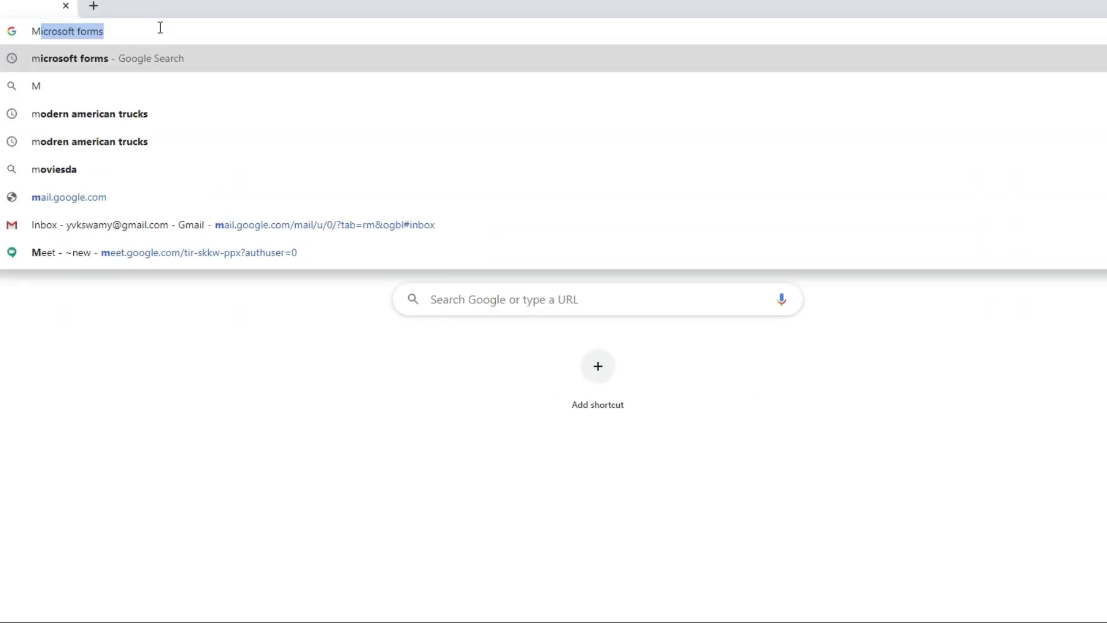
{"action": "left_click", "coordinate": [115, 61]}
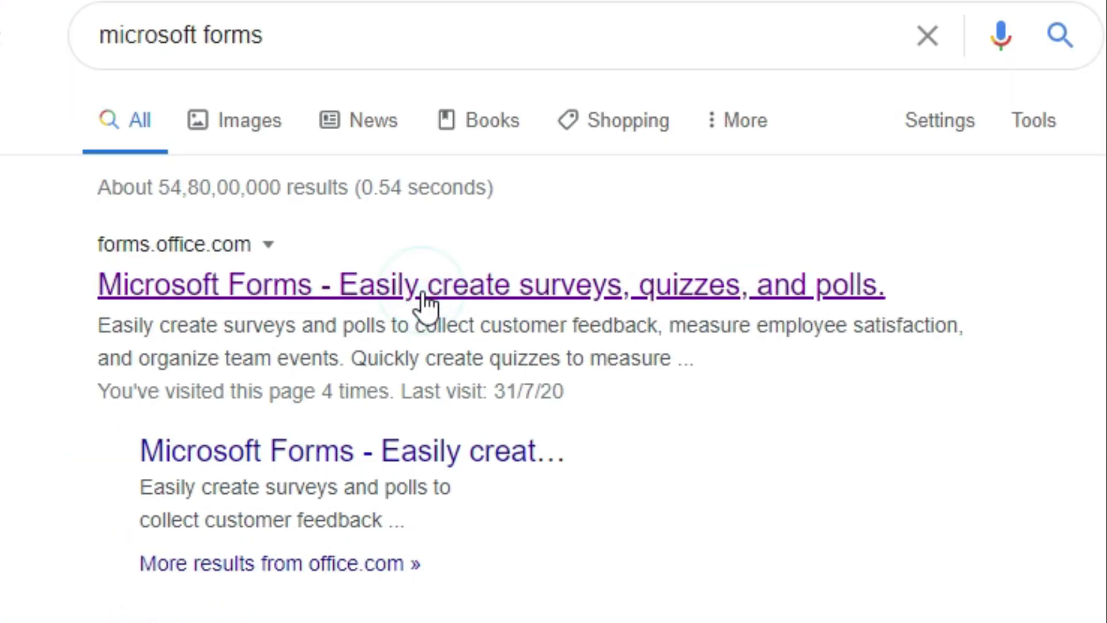
{"action": "left_click", "coordinate": [422, 291]}
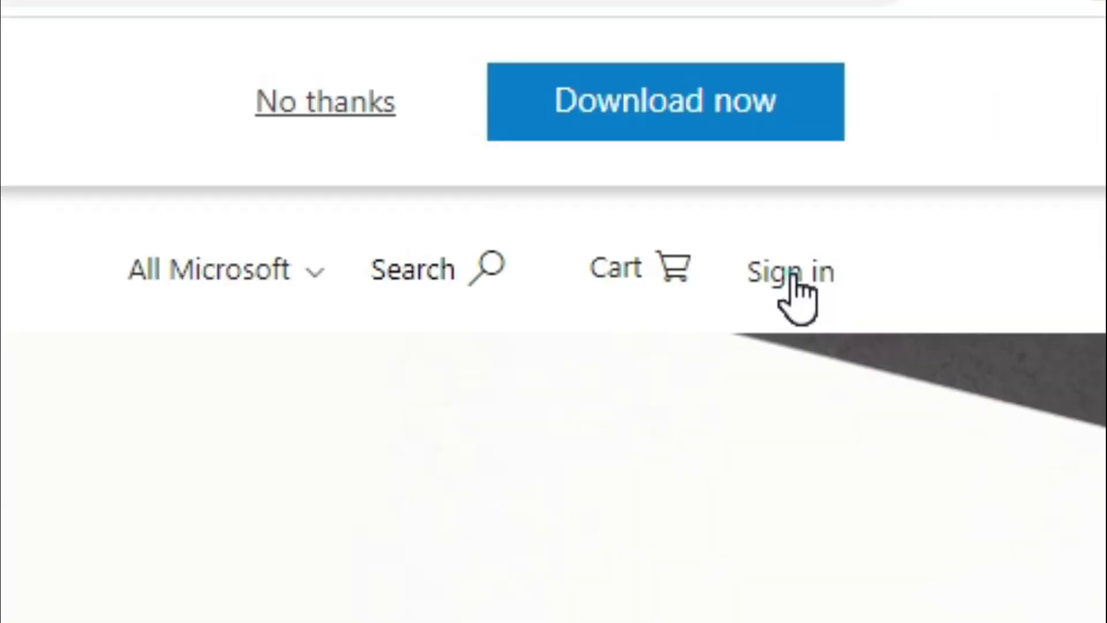
Sign in to the Microsoft account by entering the account password.
{"action": "left_click", "coordinate": [793, 275]}
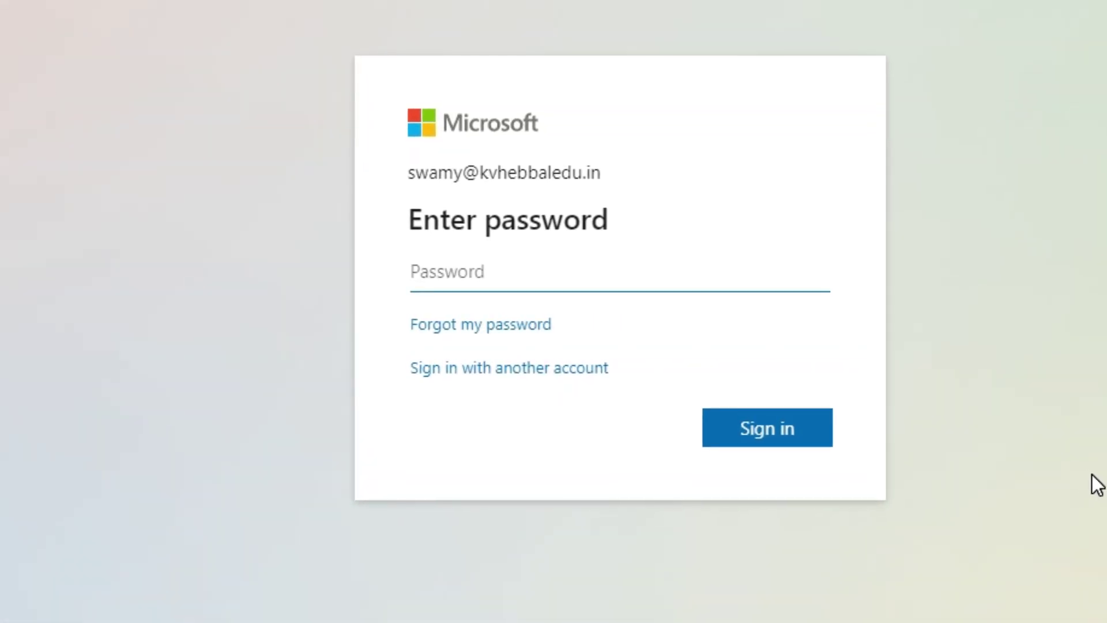
{"action": "type", "text": "********"}
{"action": "left_click", "coordinate": [861, 452]}
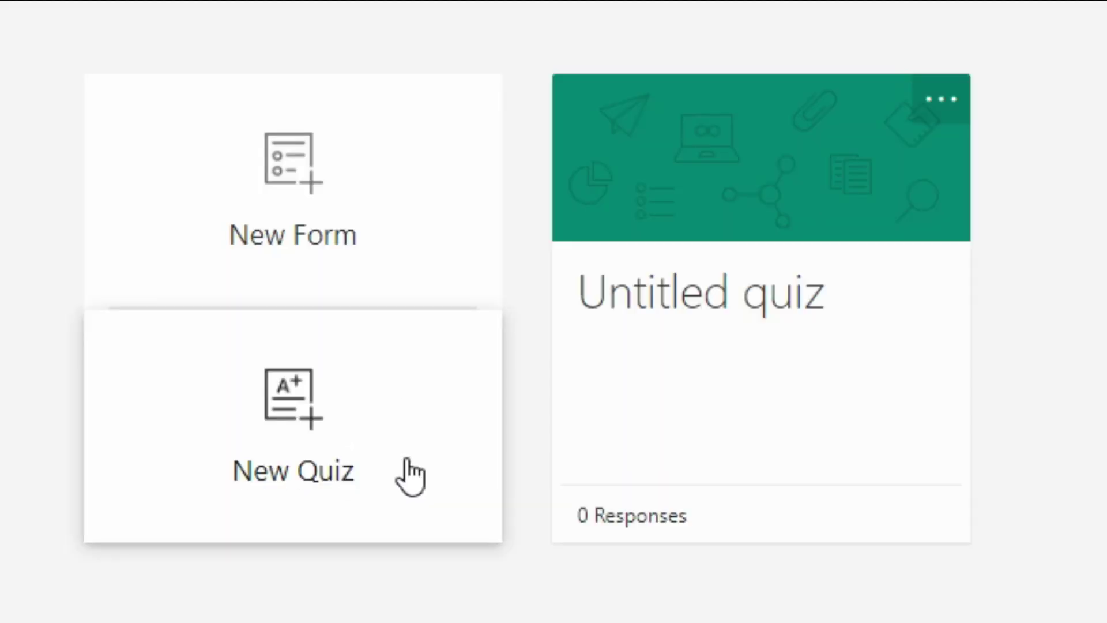
Create a new quiz titled "ONLINE TEST" with the description "Online Test to Test Online Test".
{"action": "left_click", "coordinate": [406, 459]}
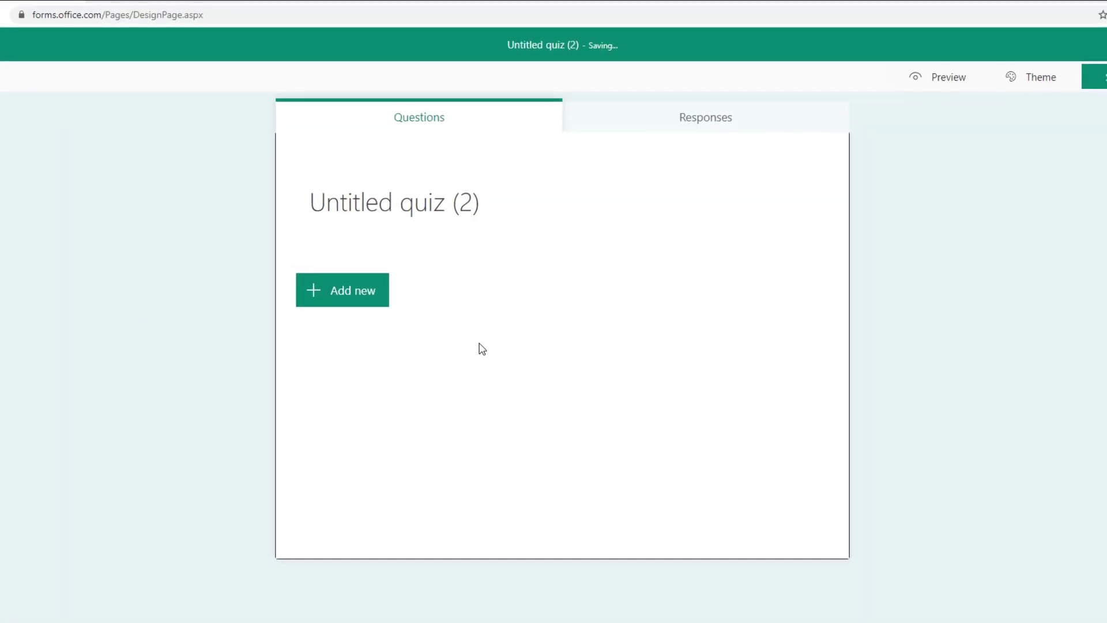
{"action": "left_click", "coordinate": [439, 218]}
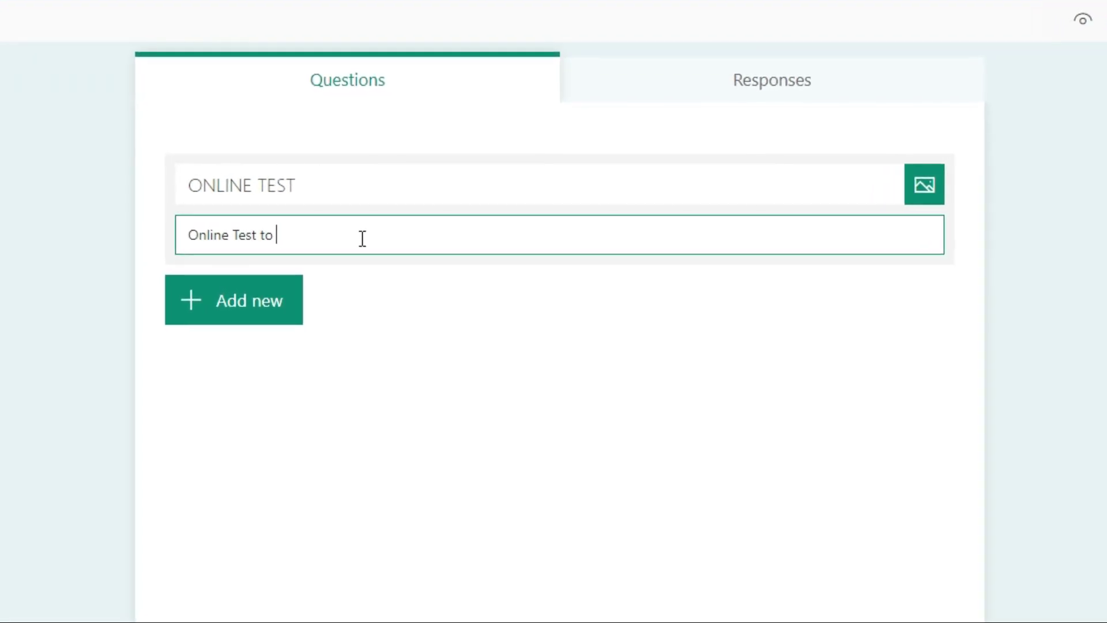
{"action": "type", "text": "t "}
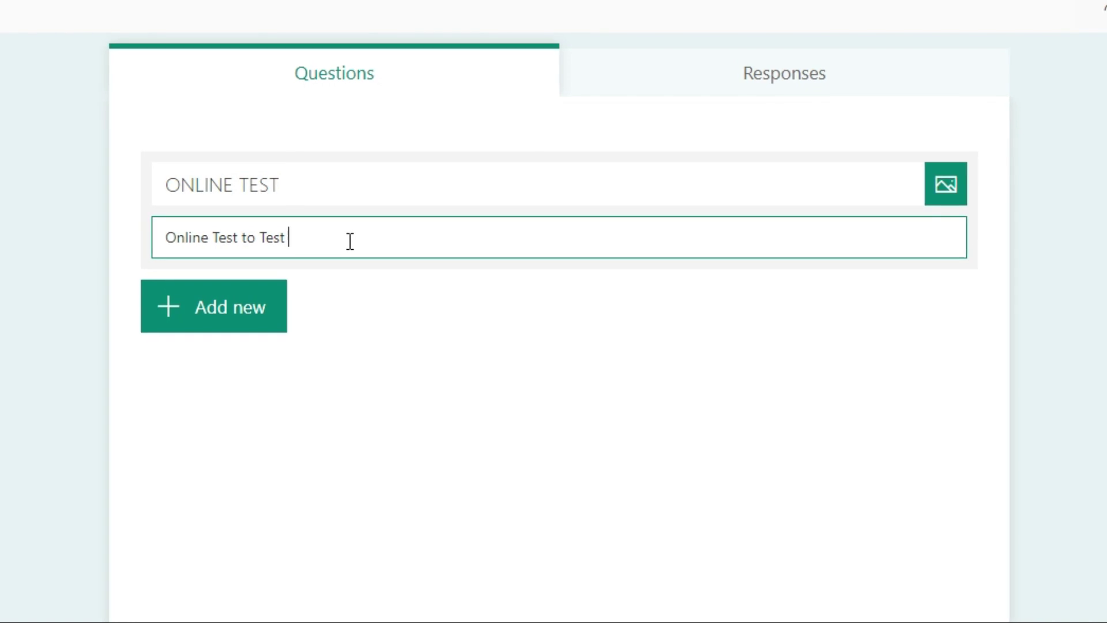
{"action": "type", "text": "Online Tes"}
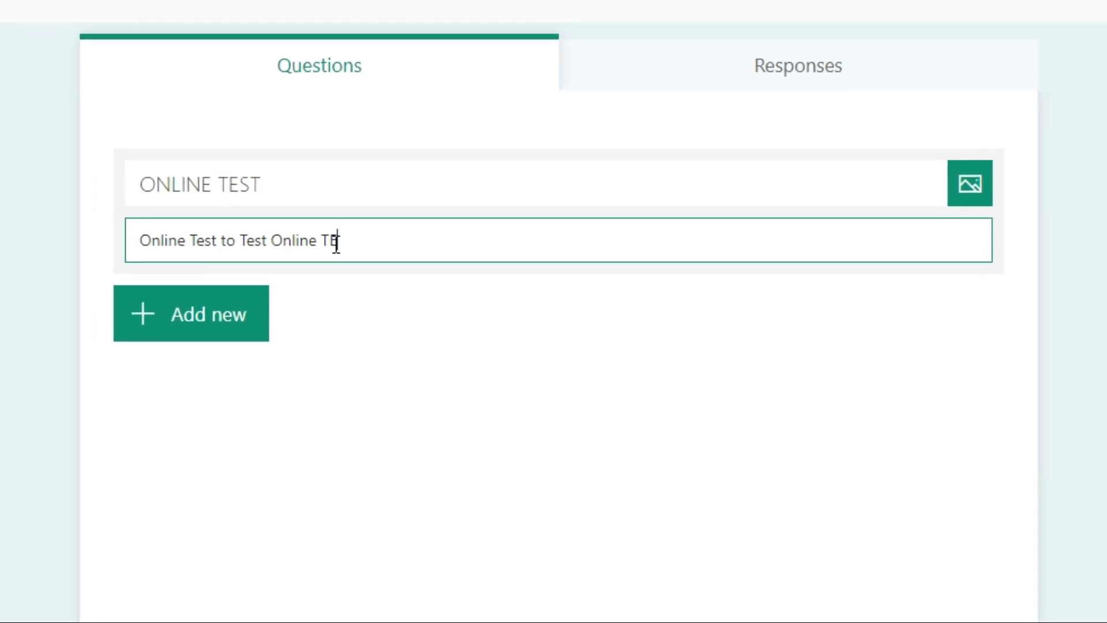
{"action": "type", "text": "t"}
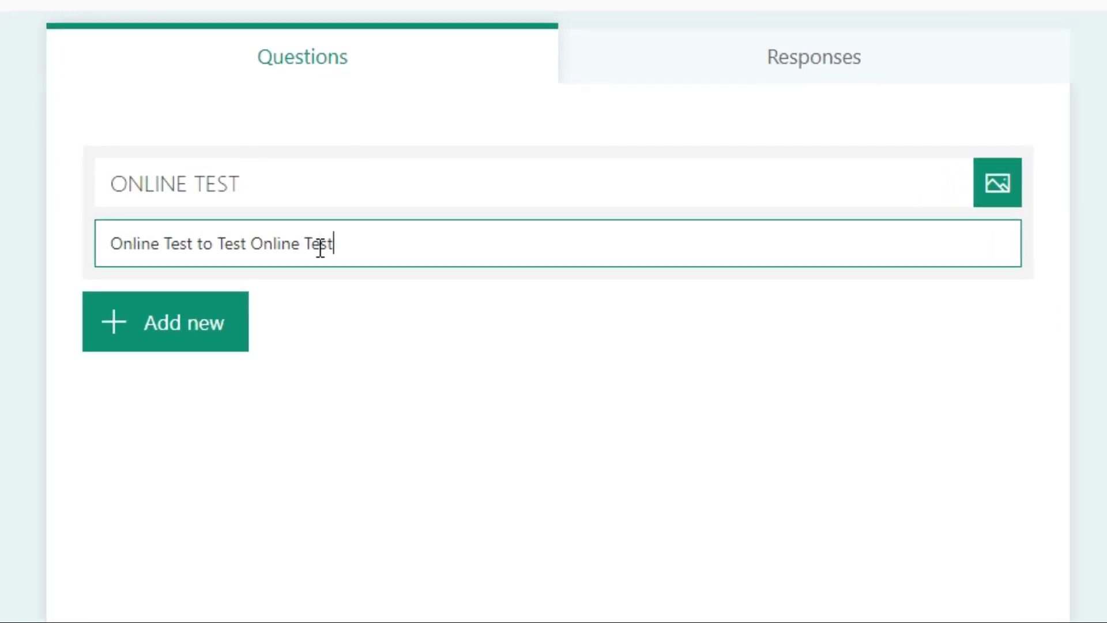
{"action": "key", "text": "Escape"}
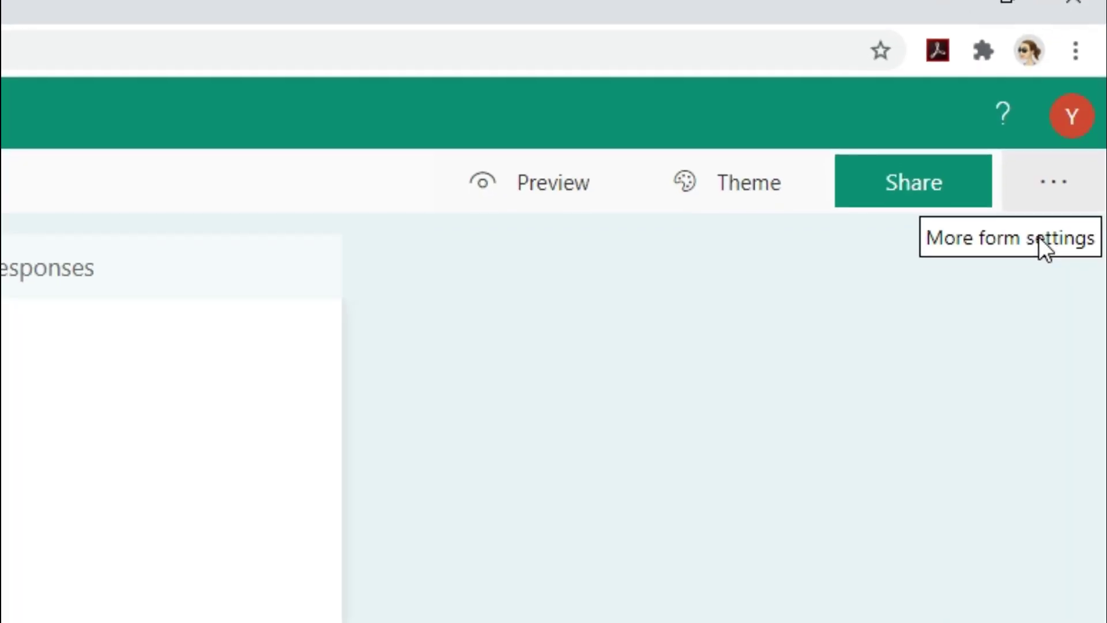
Open the form settings of the quiz.
{"action": "left_click", "coordinate": [1018, 290]}
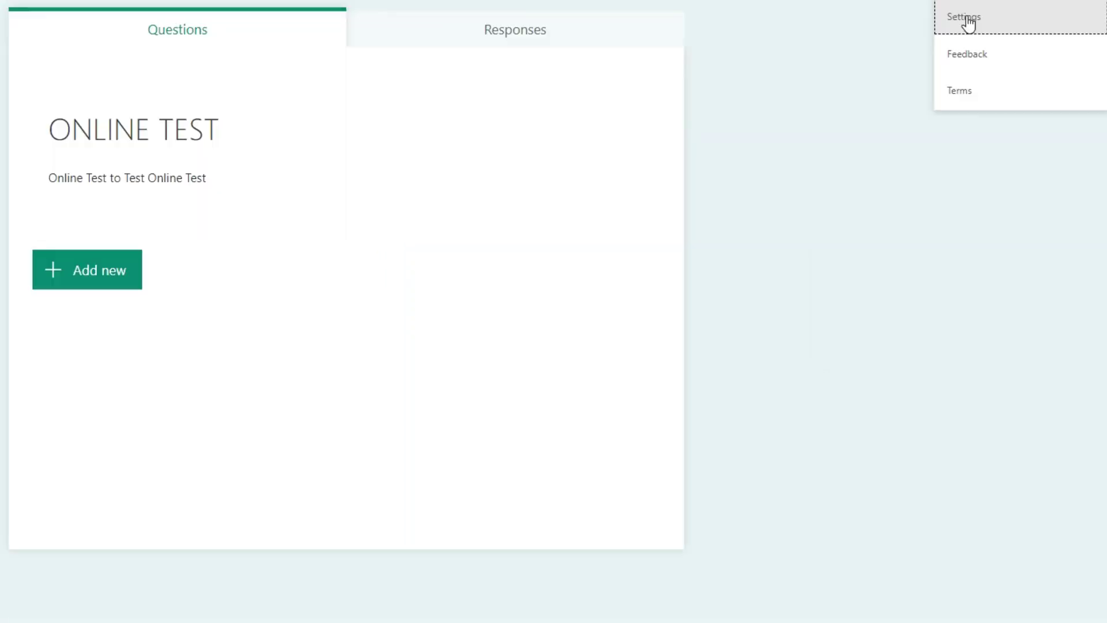
{"action": "left_click", "coordinate": [962, 18]}
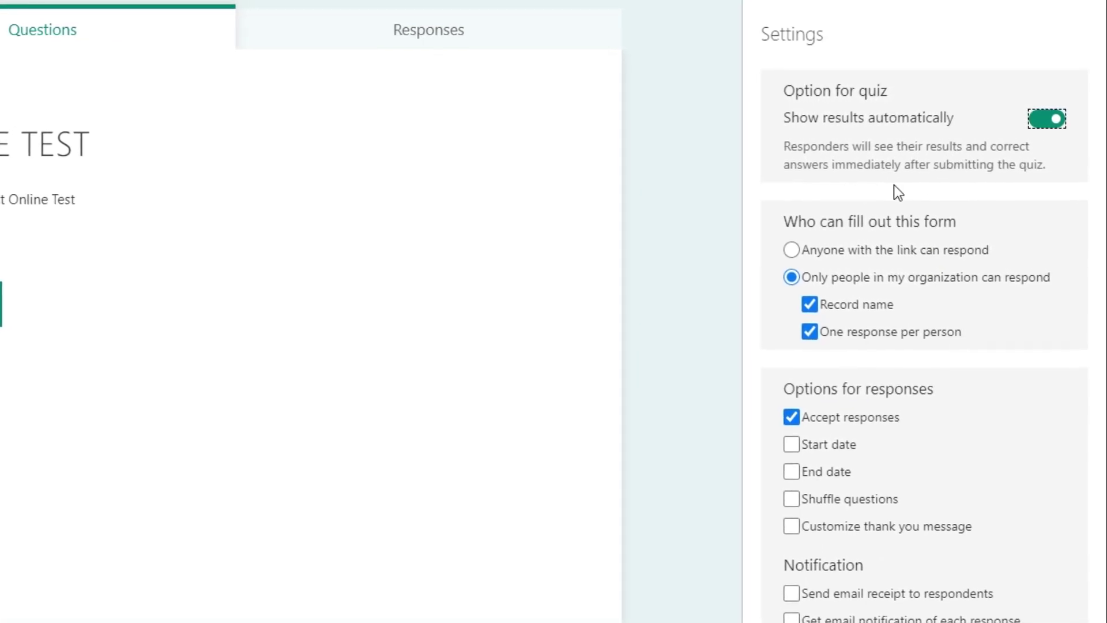
Try switching off Show results automatically and Accept responses, turning each one back on.
{"action": "left_click", "coordinate": [1035, 129]}
{"action": "left_click", "coordinate": [1035, 133]}
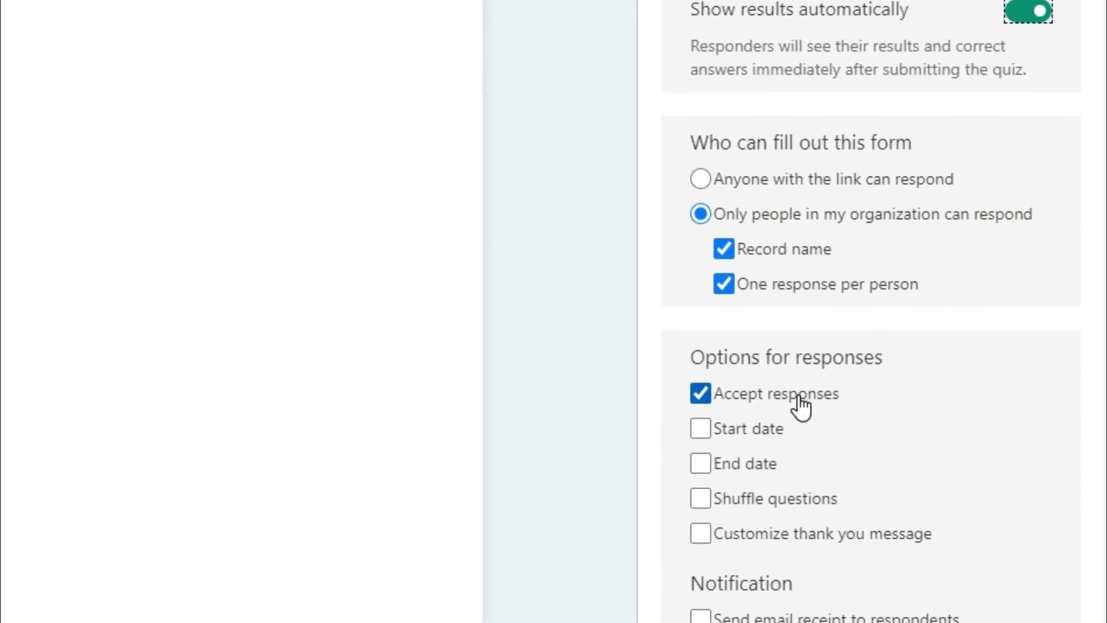
{"action": "left_click", "coordinate": [795, 365]}
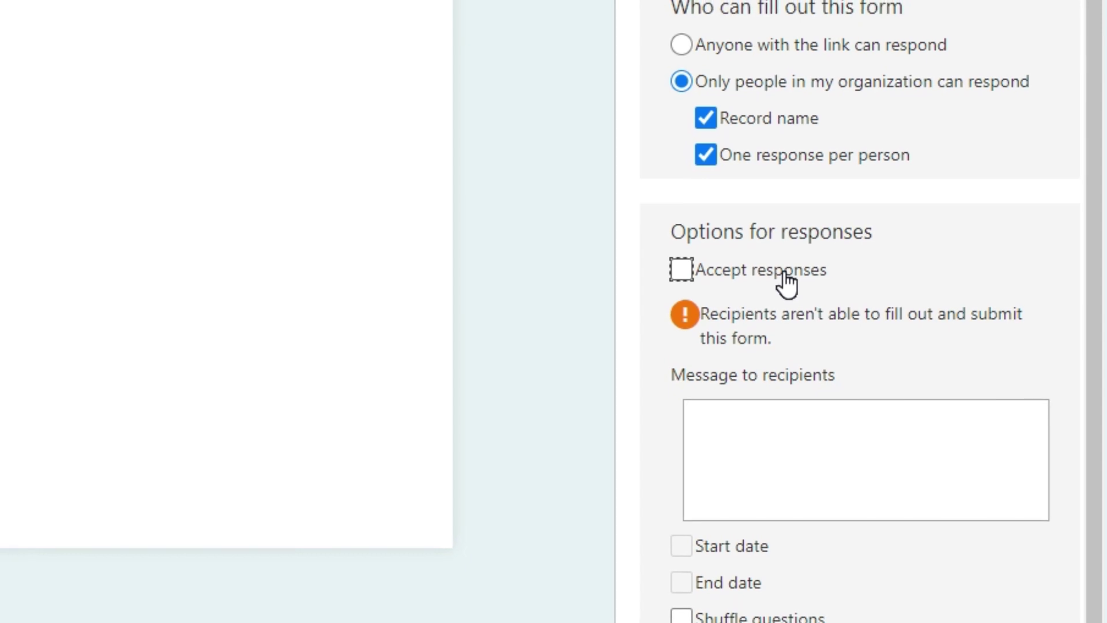
{"action": "left_click", "coordinate": [789, 298]}
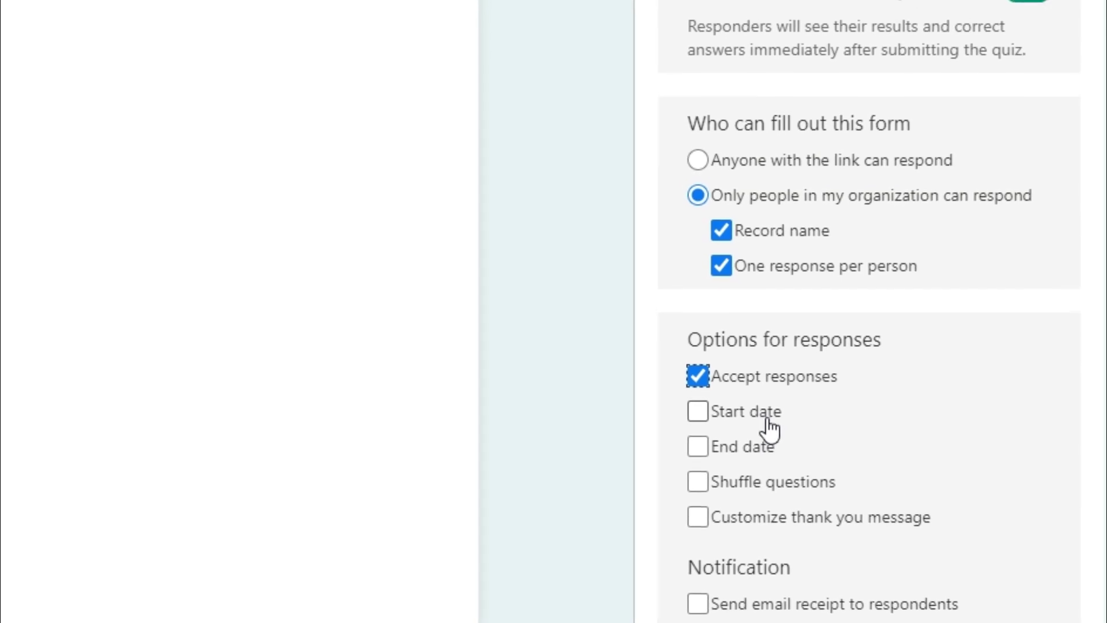
Limit responses to a start date of 8/1/2020 at 10:00 AM and an end date of 8/1/2020 at 10:30 AM.
{"action": "left_click", "coordinate": [770, 429]}
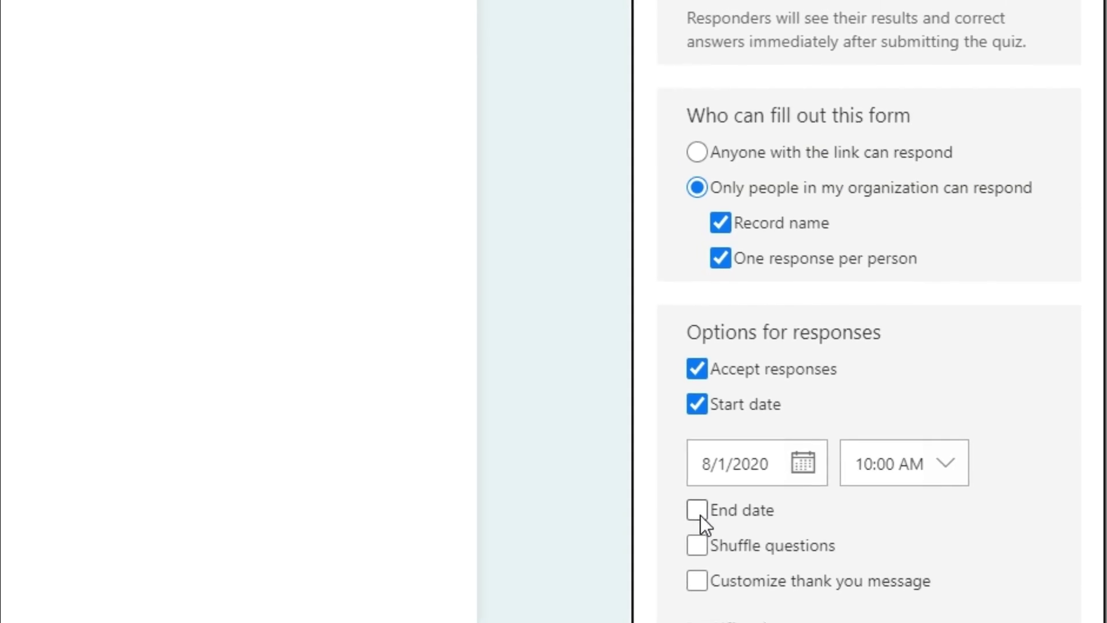
{"action": "left_click", "coordinate": [698, 502]}
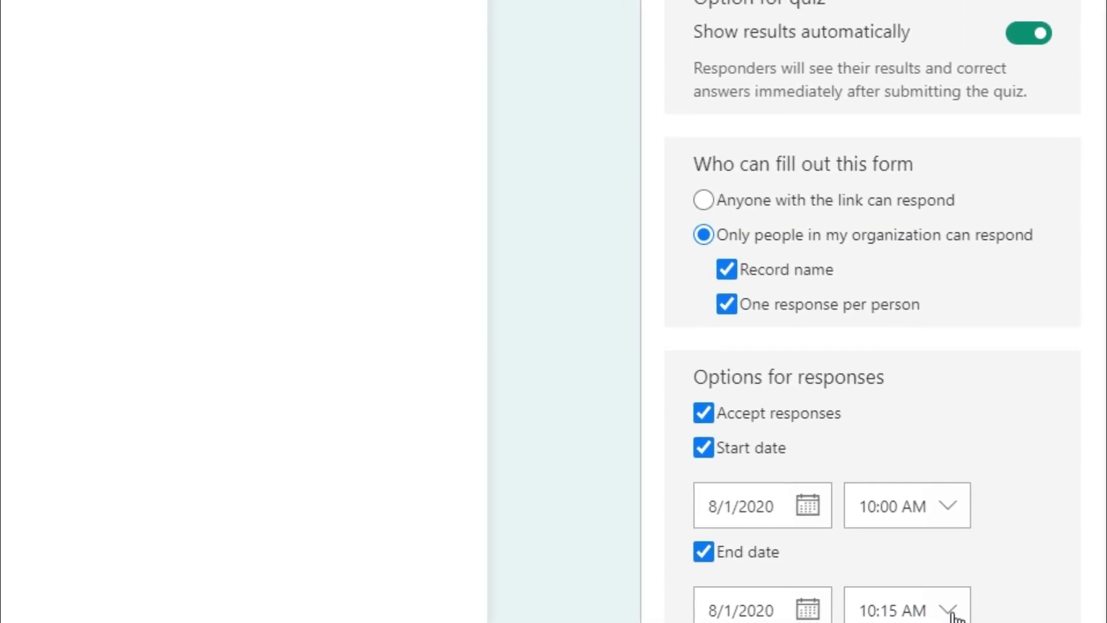
{"action": "left_click", "coordinate": [950, 612]}
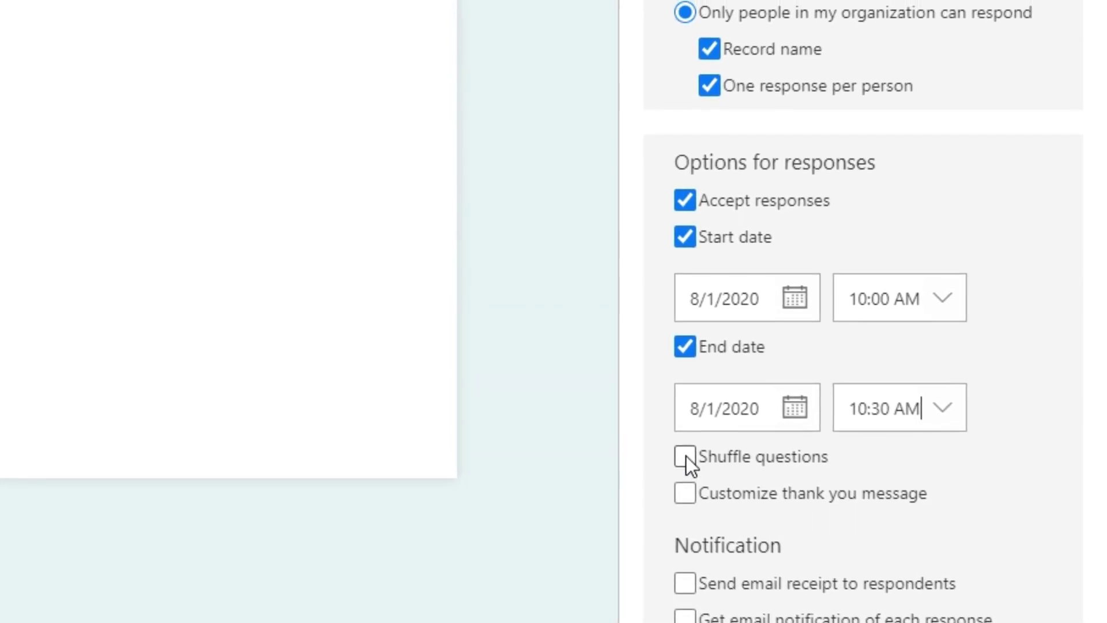
Enable shuffling of the quiz questions and choose the Lock questions option.
{"action": "left_click", "coordinate": [684, 452]}
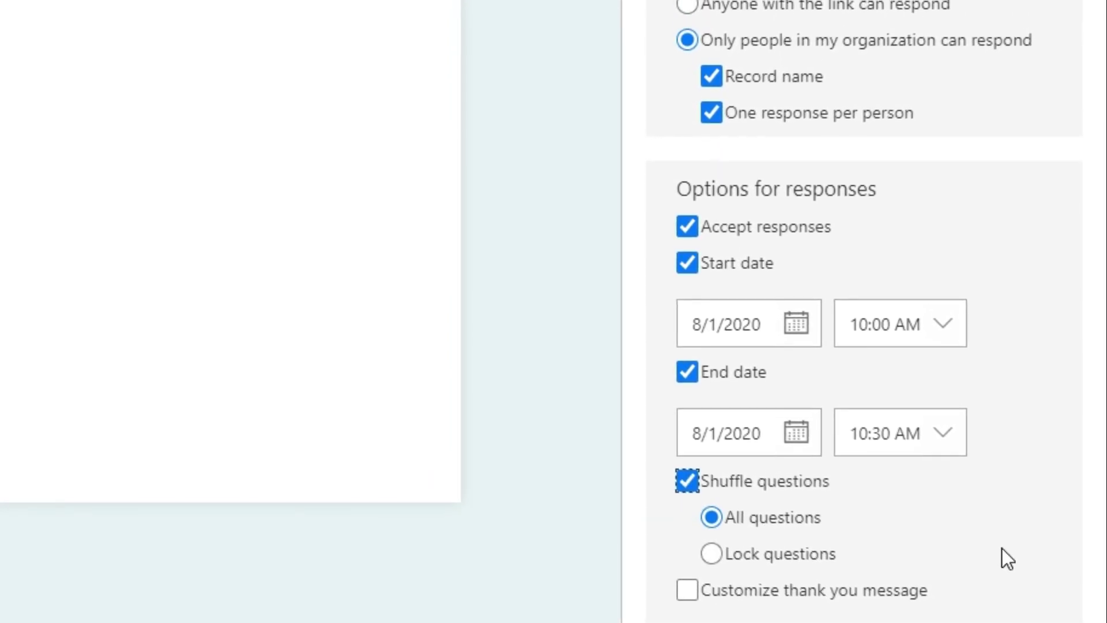
{"action": "left_click", "coordinate": [711, 549]}
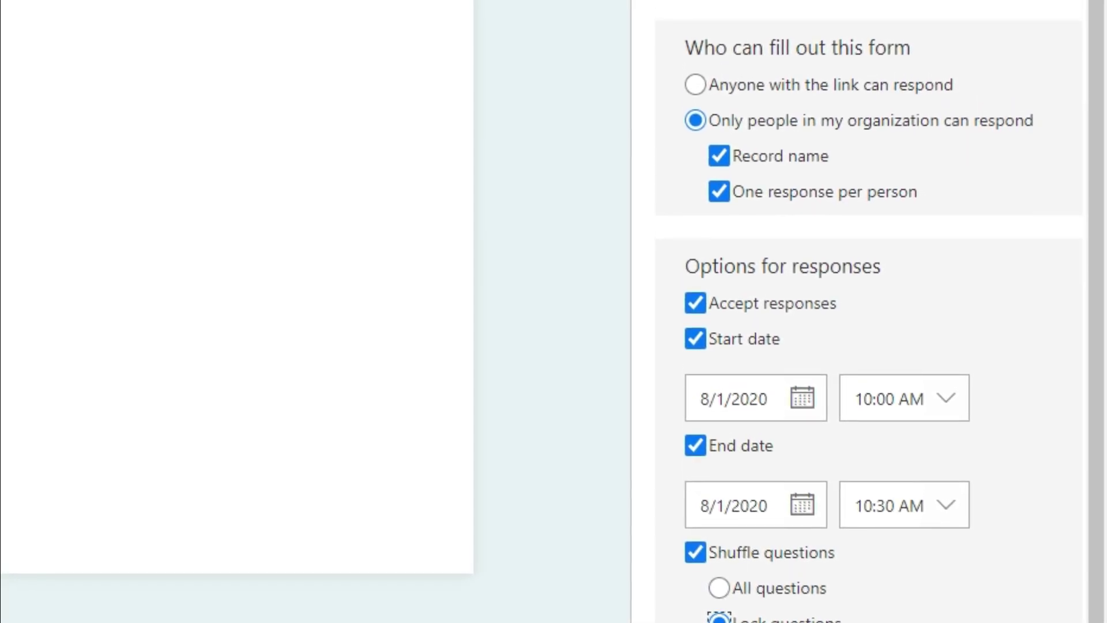
{"action": "left_click", "coordinate": [723, 605]}
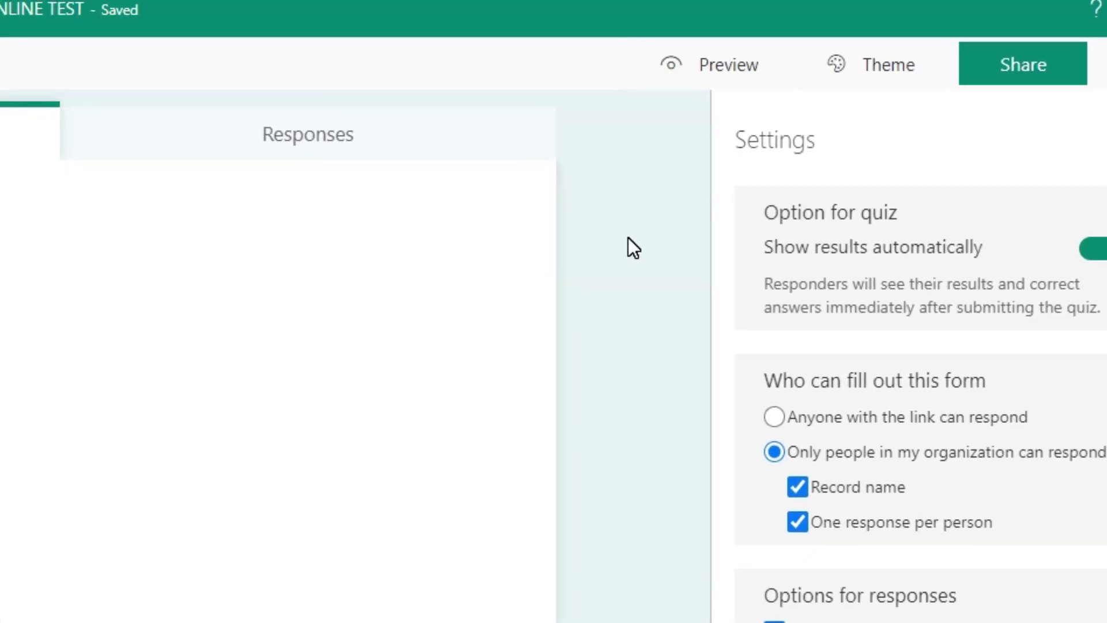
Try the illustrated city theme with the bus on the quiz and restore the Teal theme.
{"action": "left_click", "coordinate": [903, 67]}
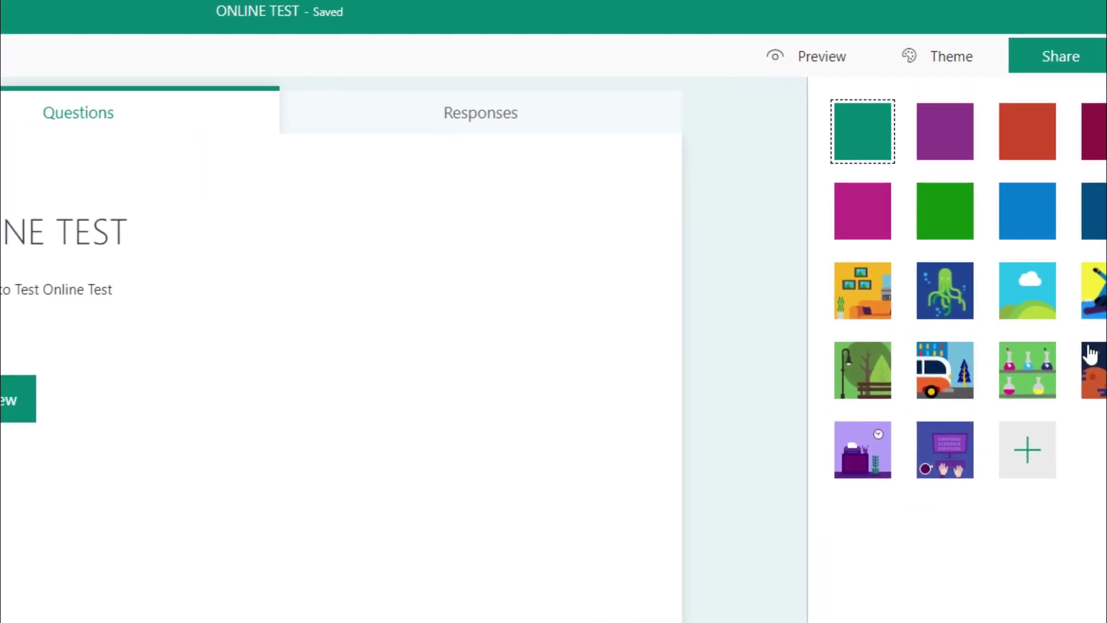
{"action": "left_click", "coordinate": [951, 383]}
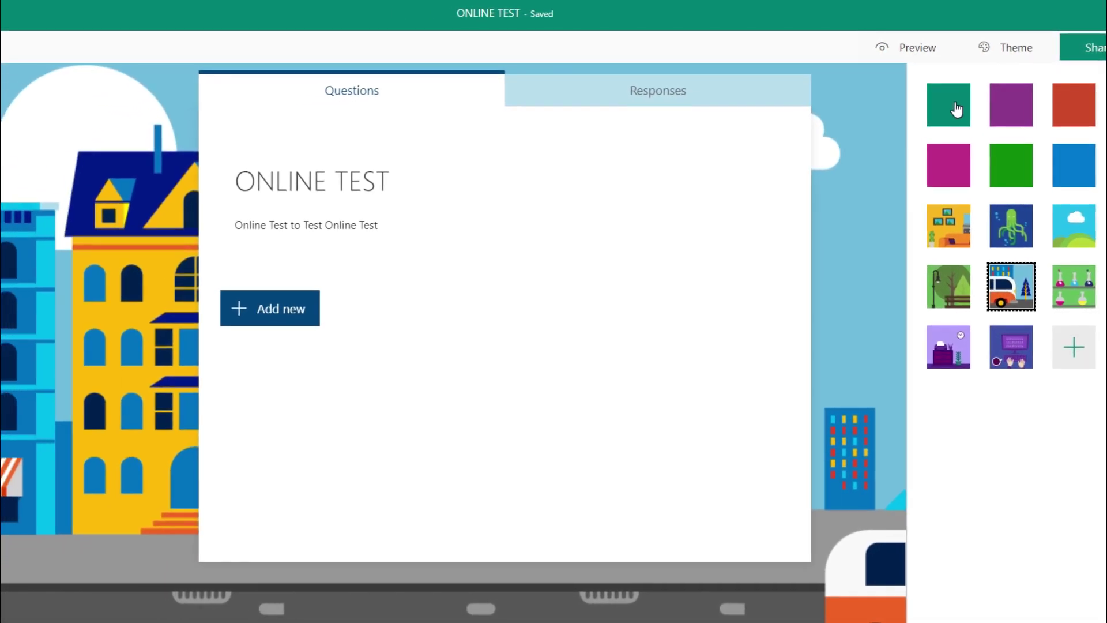
{"action": "left_click", "coordinate": [959, 107]}
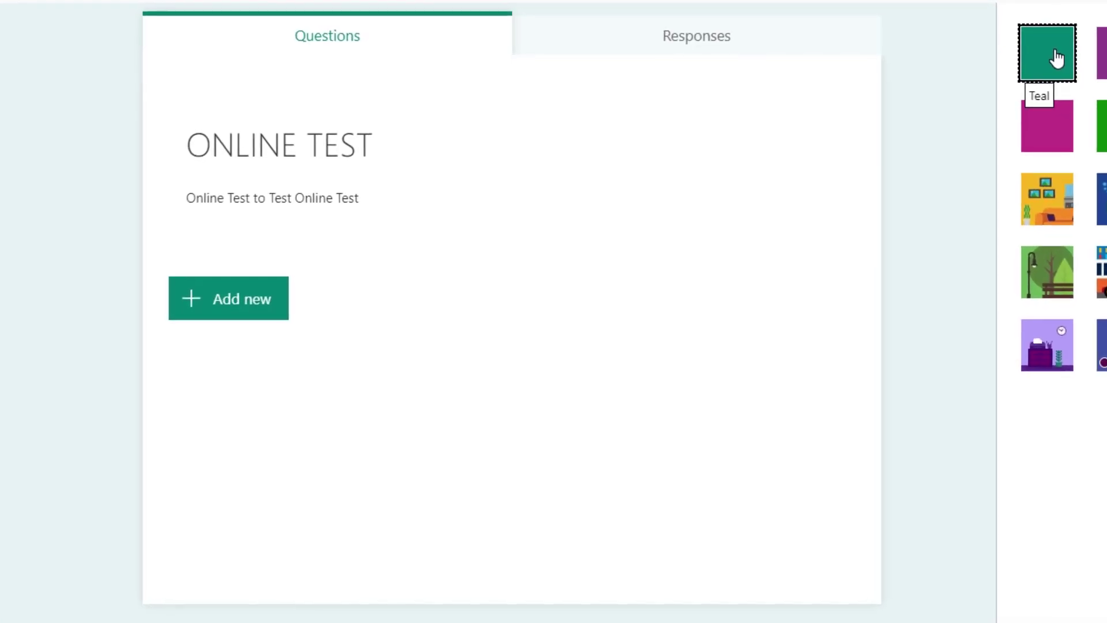
{"action": "left_click", "coordinate": [944, 94]}
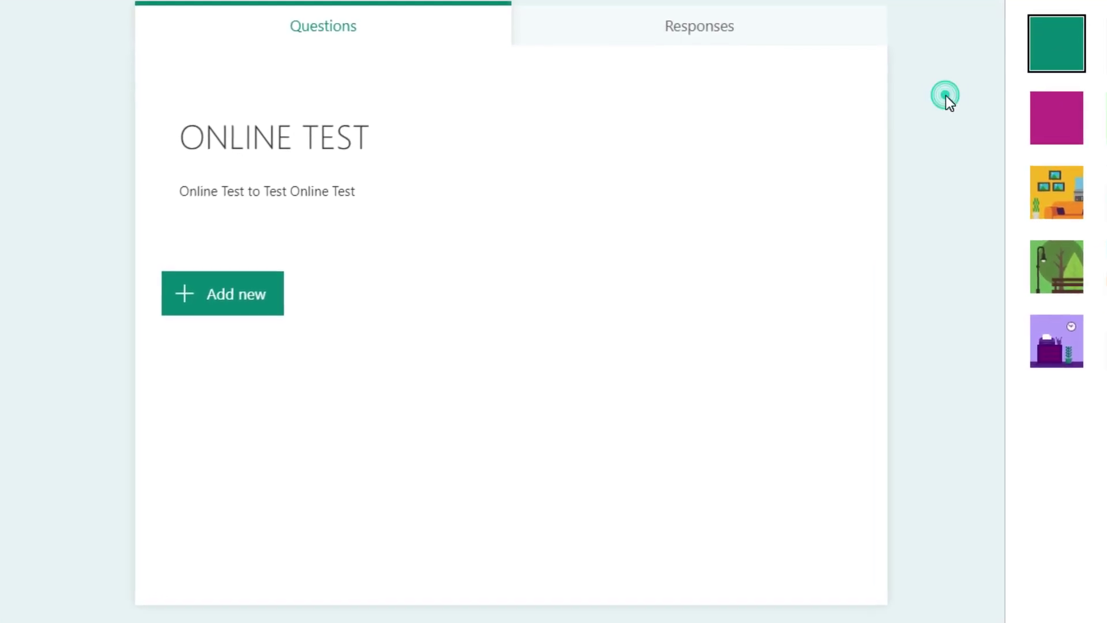
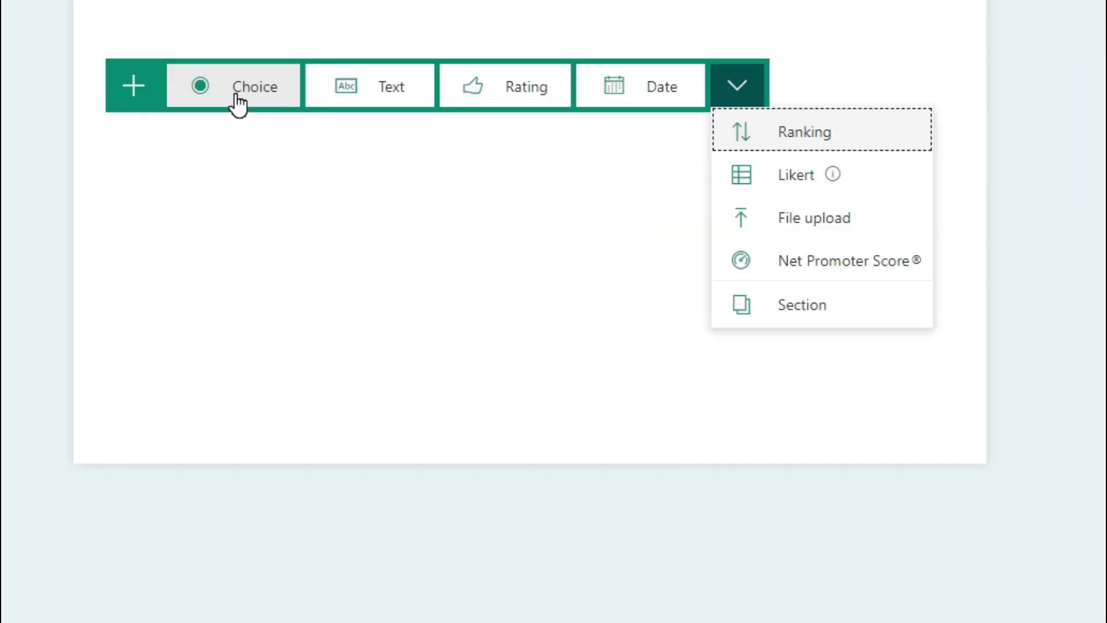
Add a Choice question reading "WHAT IS THE CAPITAL OF INDIA?".
{"action": "left_click", "coordinate": [236, 98]}
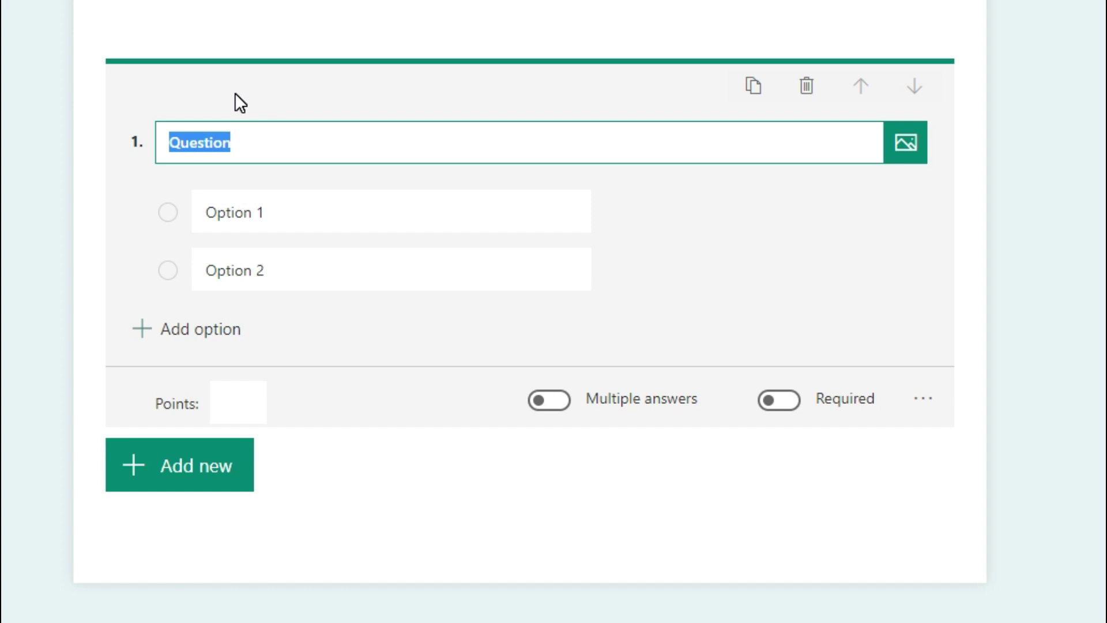
{"action": "type", "text": "WHAT IS T"}
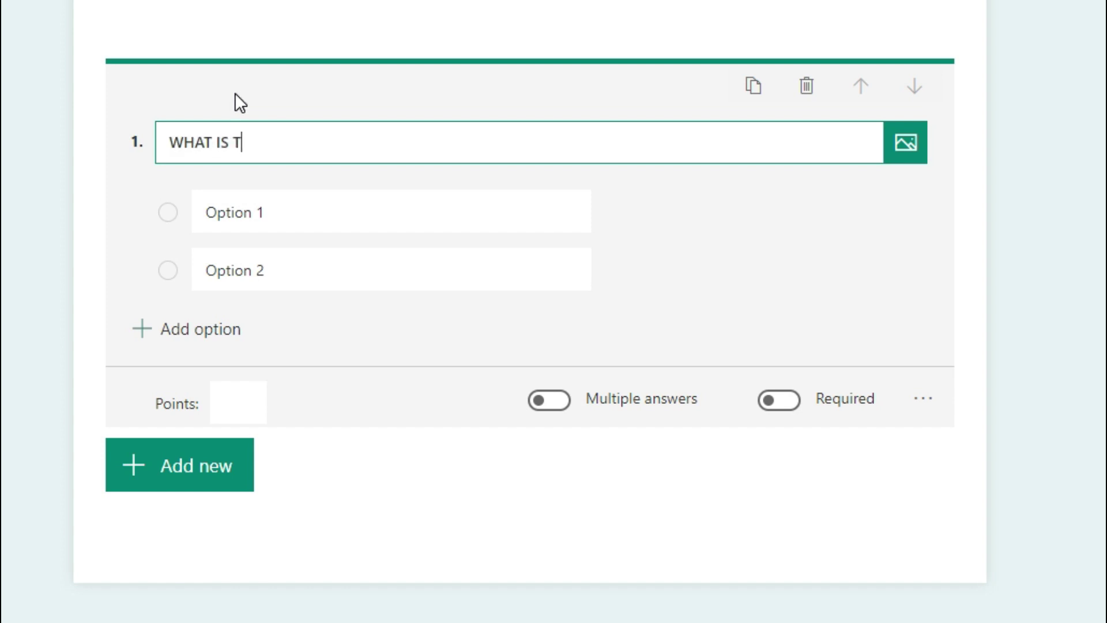
{"action": "type", "text": "HE CAPITAL OF INID"}
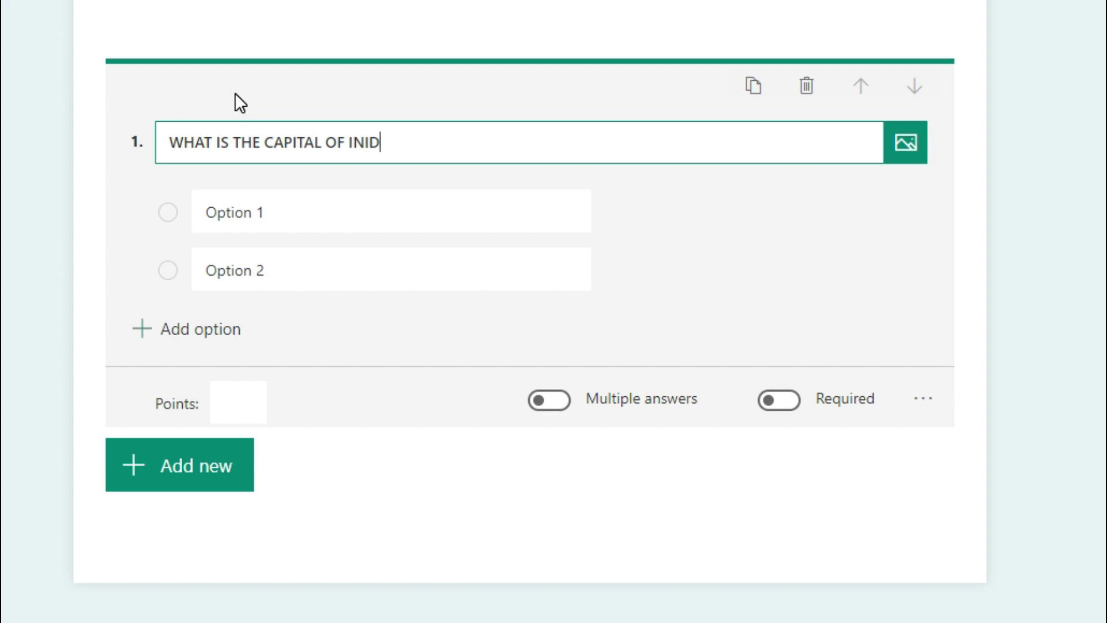
{"action": "key", "text": "BackSpace"}
{"action": "key", "text": "BackSpace"}
{"action": "type", "text": "DIA?"}
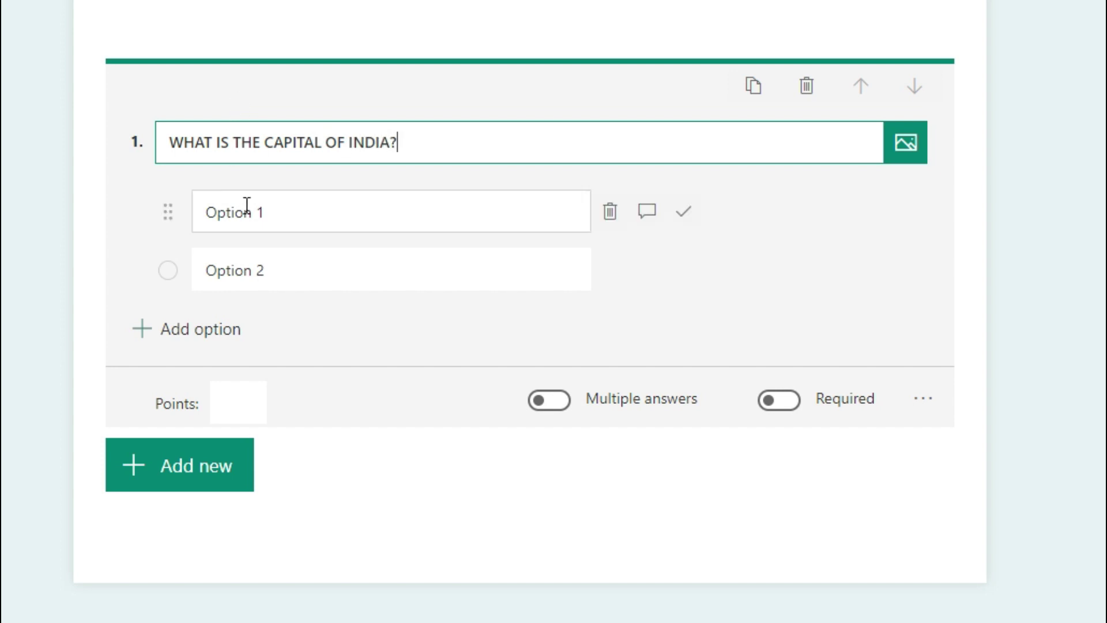
Label the question's first two answers "Option 1 BANGALORE" and "Option 2 KOLKATA".
{"action": "left_click", "coordinate": [282, 213]}
{"action": "left_click", "coordinate": [325, 213]}
{"action": "type", "text": "BANGALORE"}
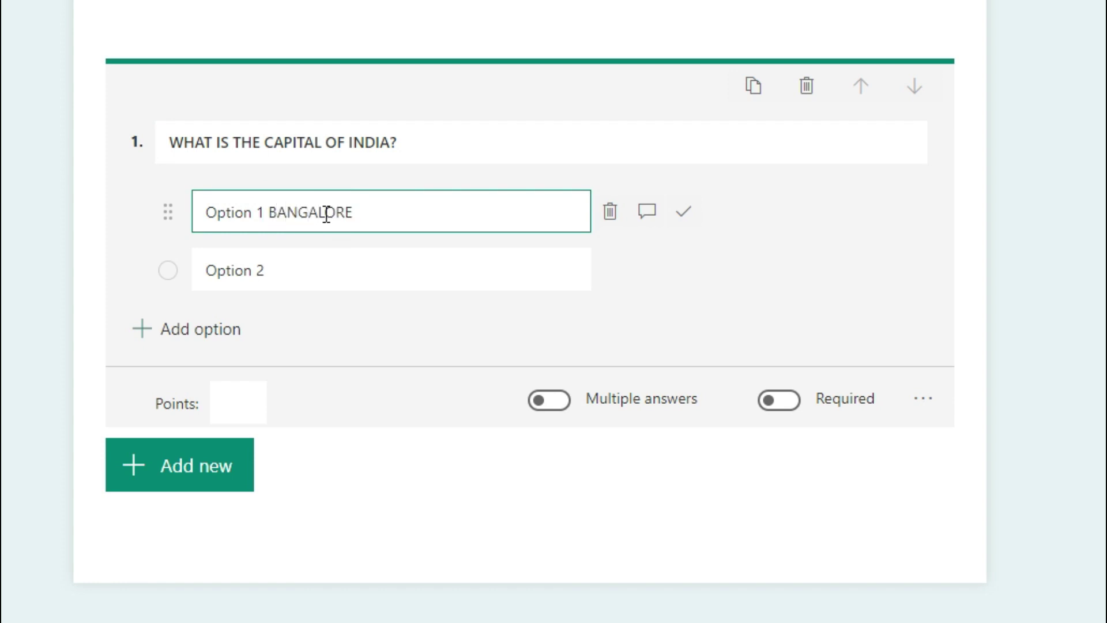
{"action": "left_click", "coordinate": [346, 271]}
{"action": "left_click", "coordinate": [346, 272]}
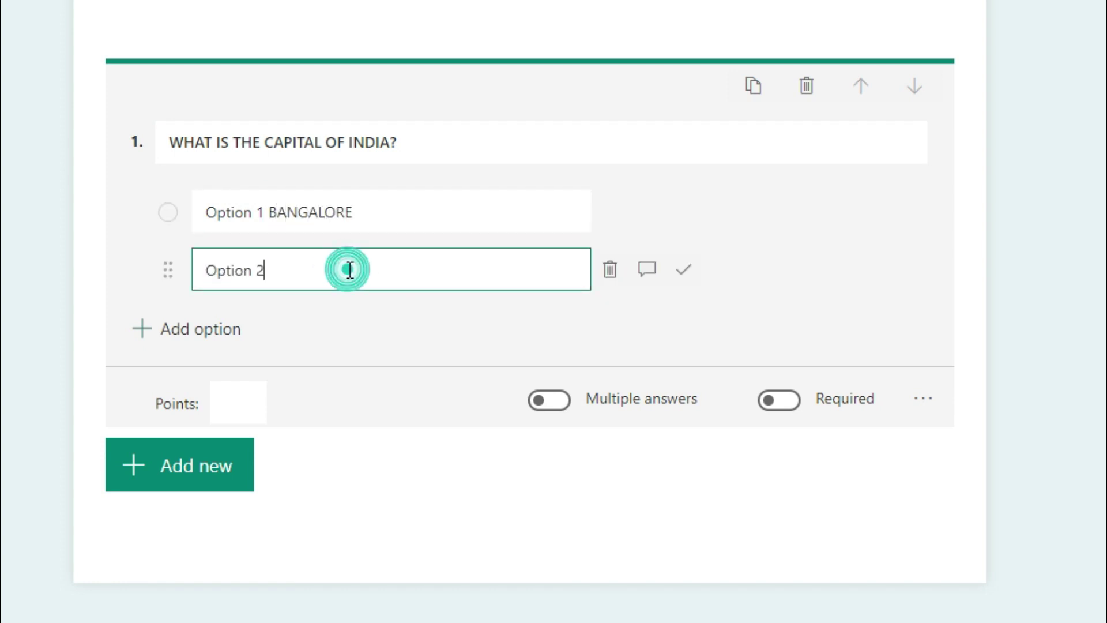
{"action": "type", "text": "KOLKATA"}
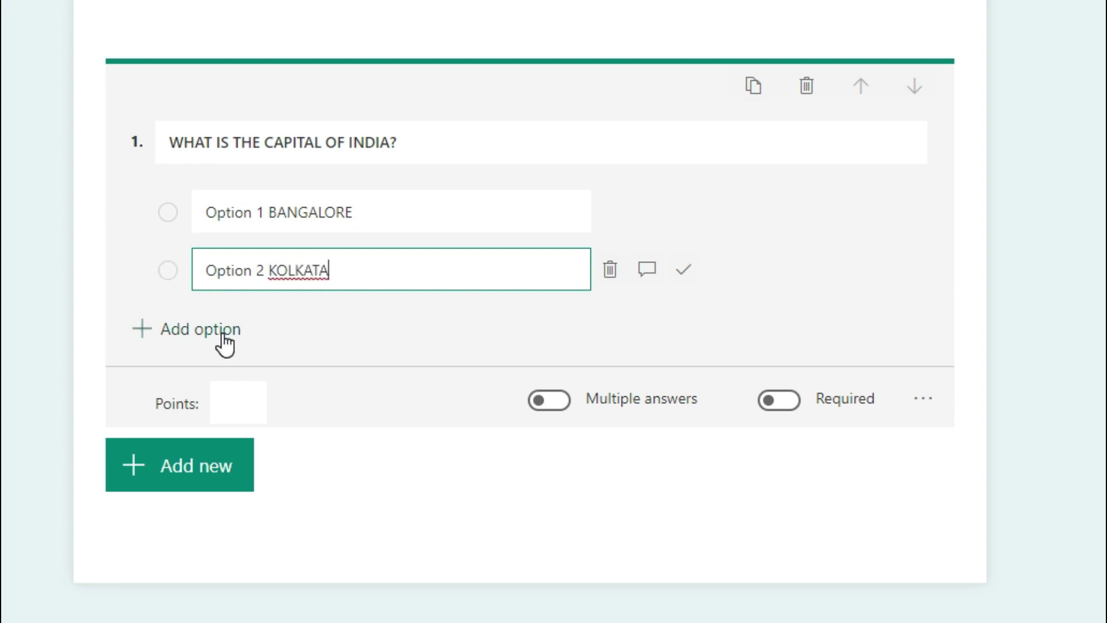
Add a third and a fourth answer labelled "Option 3 CHENNAI" and "Option 4 NEW DELHI" to the question.
{"action": "left_click", "coordinate": [174, 341]}
{"action": "left_click", "coordinate": [344, 336]}
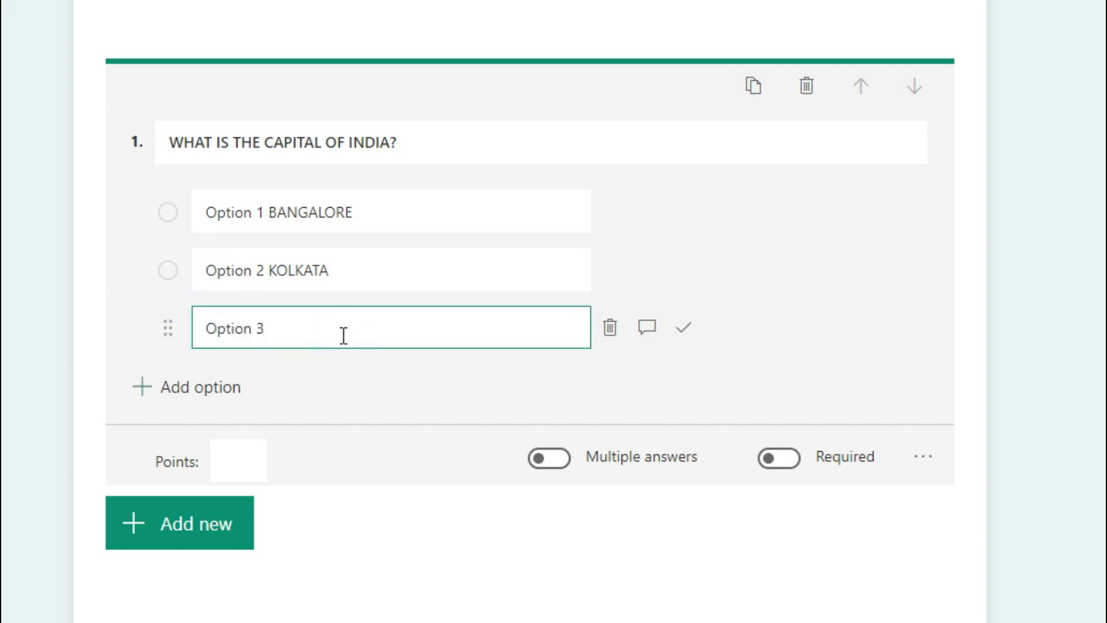
{"action": "type", "text": "CHENNAI"}
{"action": "left_click", "coordinate": [200, 392]}
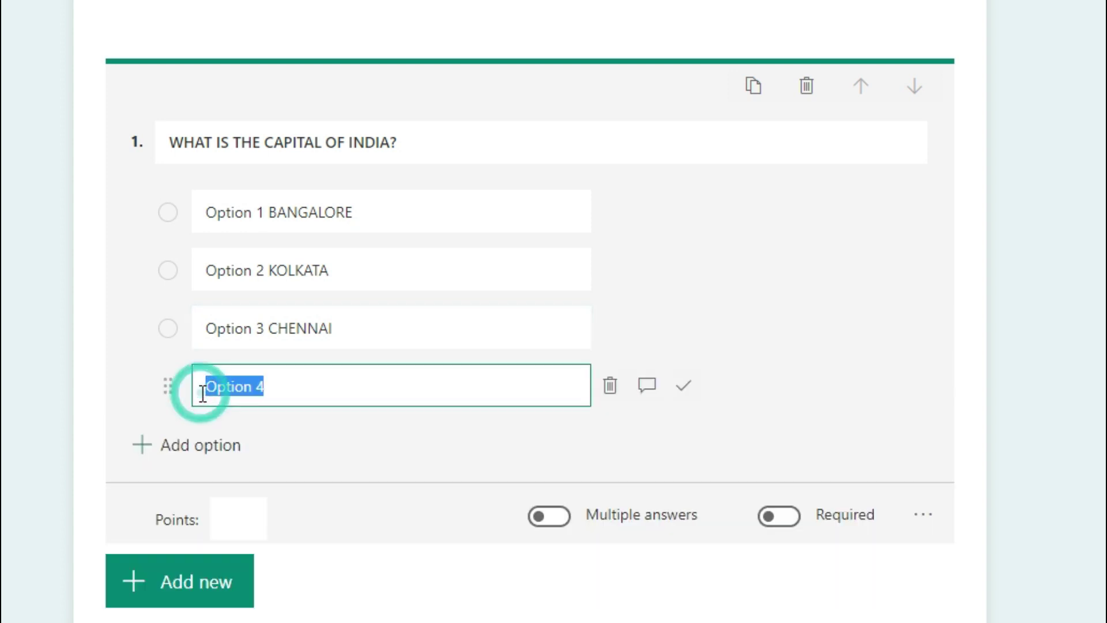
{"action": "left_click", "coordinate": [310, 396]}
{"action": "type", "text": "NEW DELHI"}
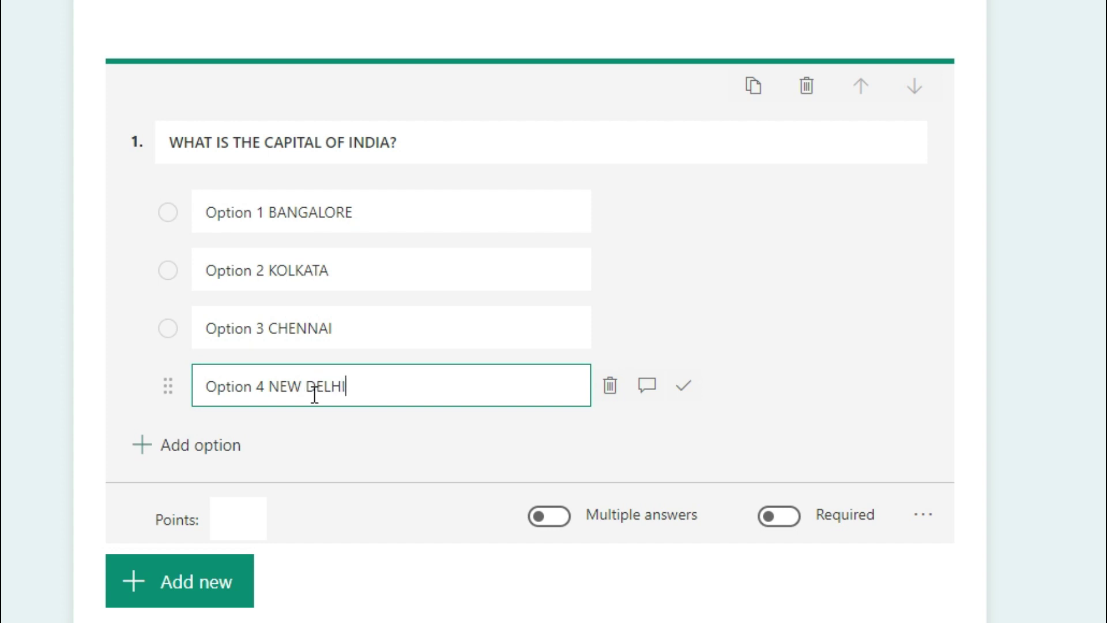
Set the question's points to 1, and turn Multiple answers on and back off.
{"action": "left_click", "coordinate": [228, 522]}
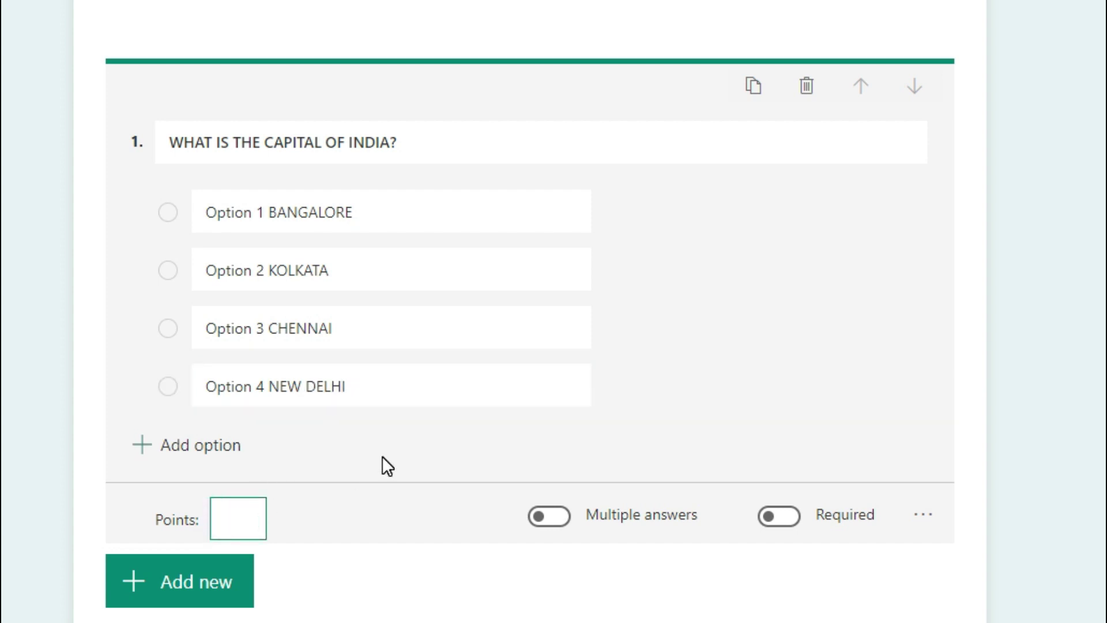
{"action": "type", "text": "1"}
{"action": "mouse_move", "coordinate": [587, 395]}
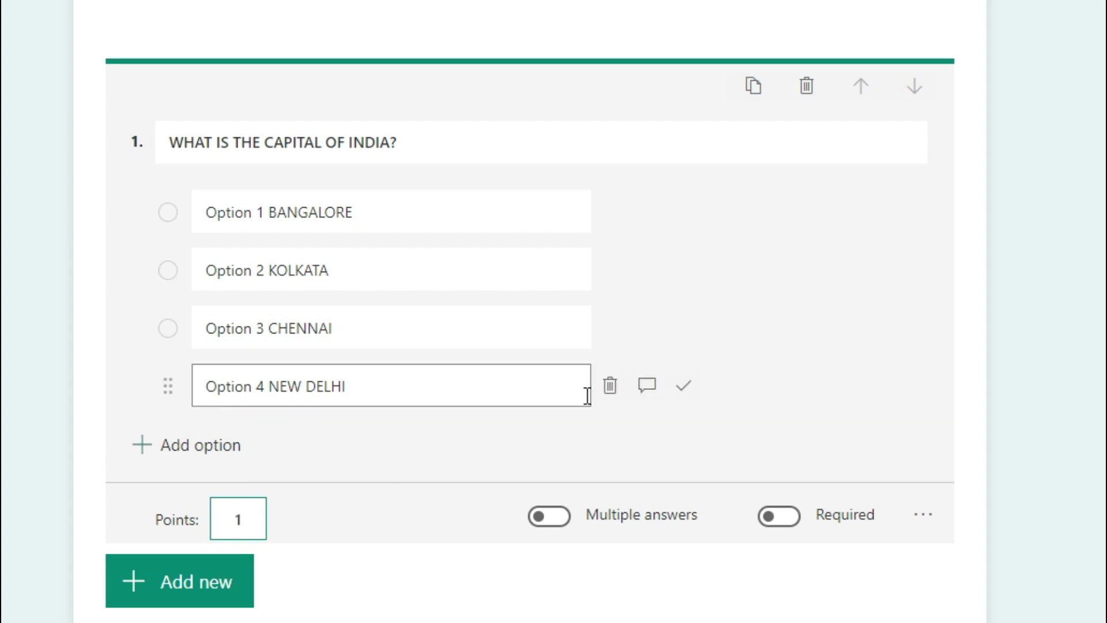
{"action": "left_click", "coordinate": [565, 528]}
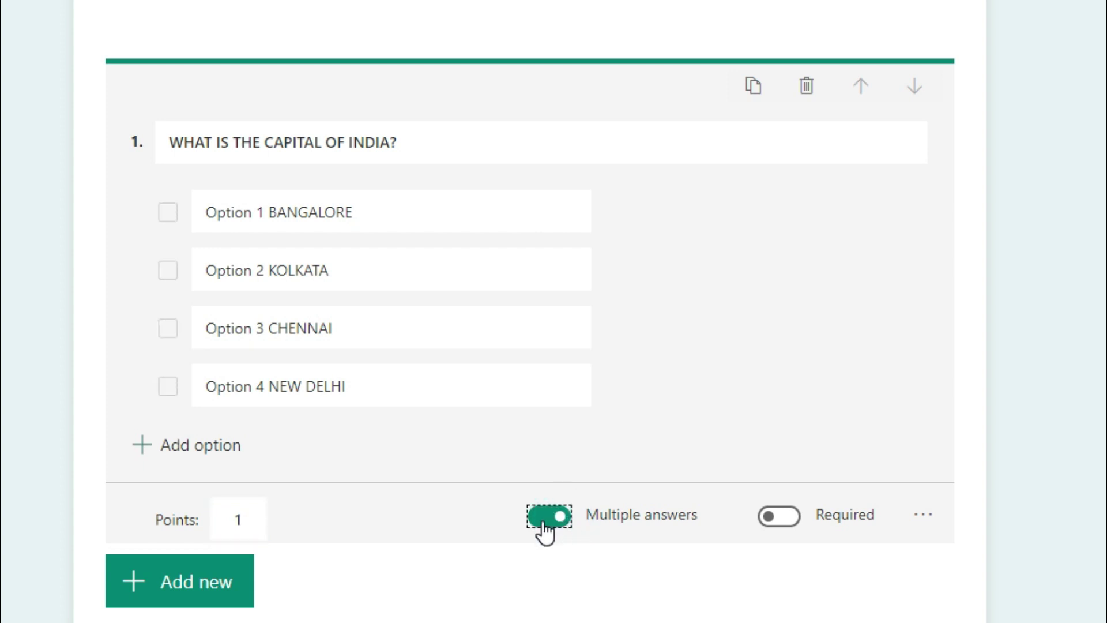
{"action": "left_click", "coordinate": [544, 528]}
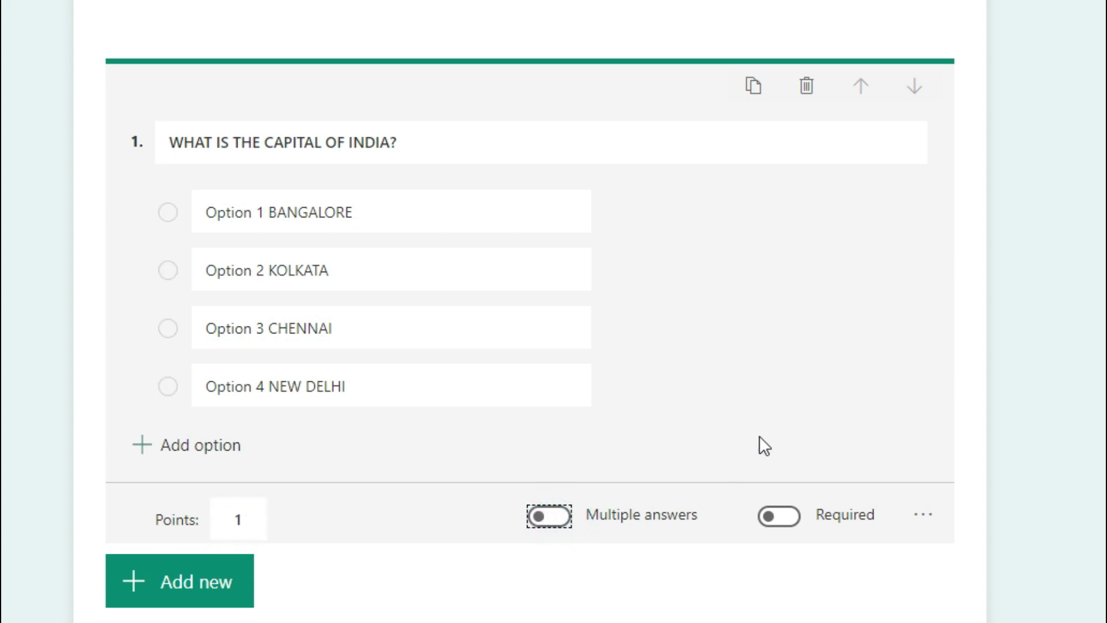
Make the question required and mark "Option 4 NEW DELHI" as the correct answer.
{"action": "left_click", "coordinate": [789, 526]}
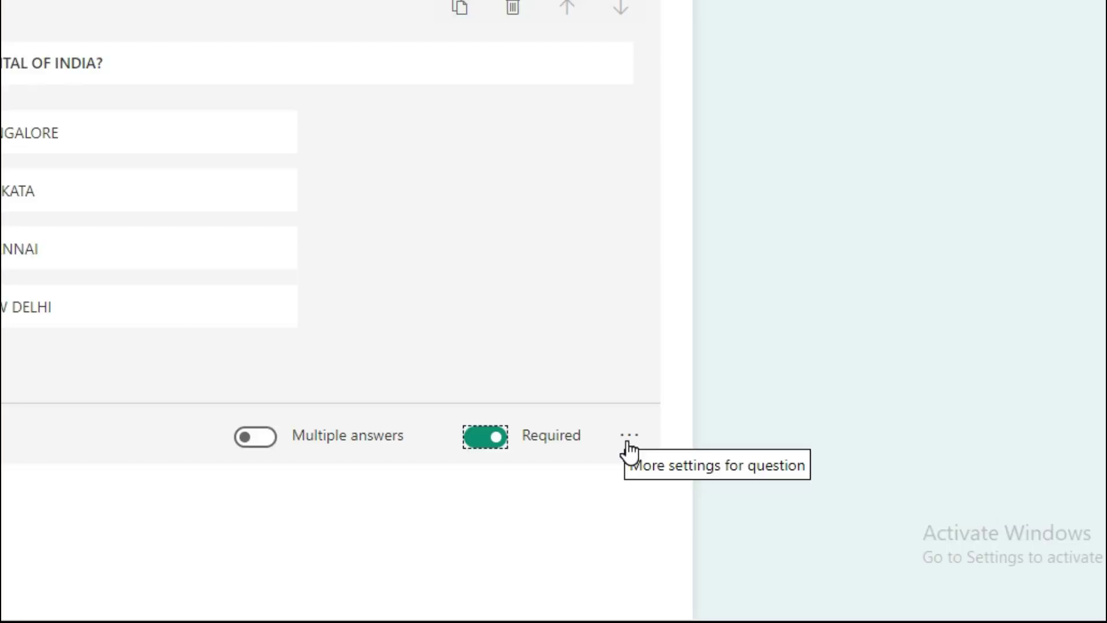
{"action": "left_click", "coordinate": [628, 441]}
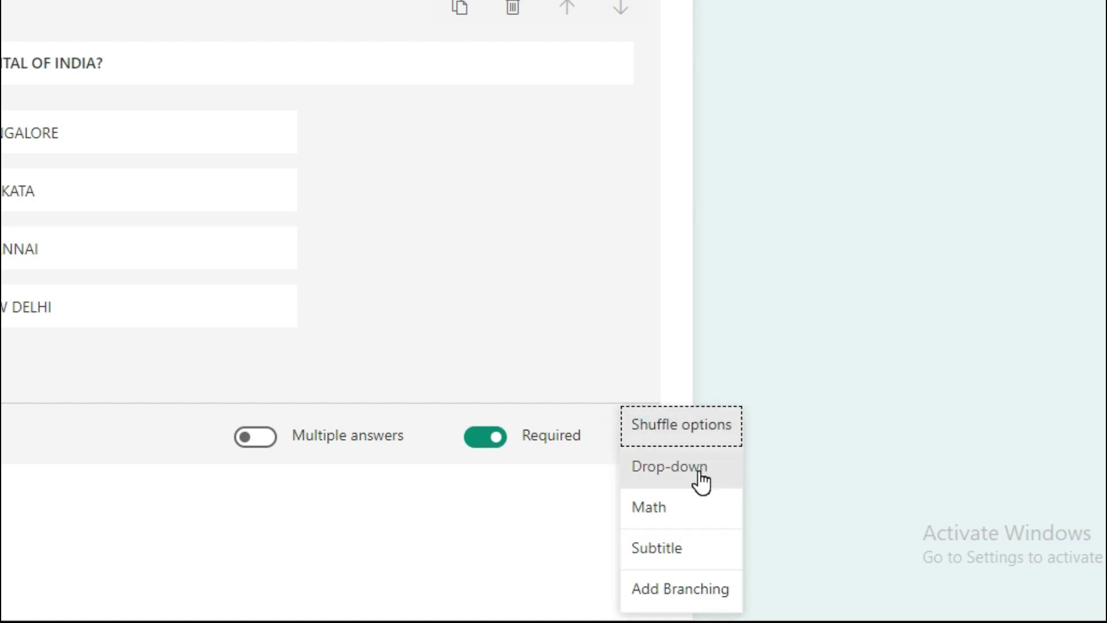
{"action": "scroll", "coordinate": [699, 477], "scroll_direction": "down", "scroll_amount": 1}
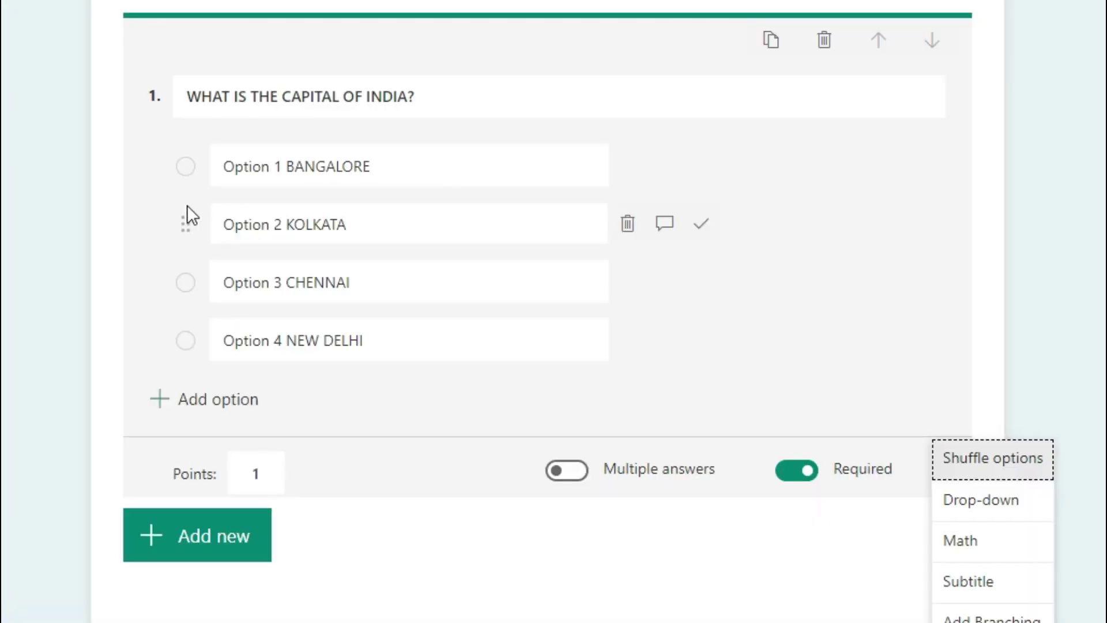
{"action": "left_click", "coordinate": [144, 177]}
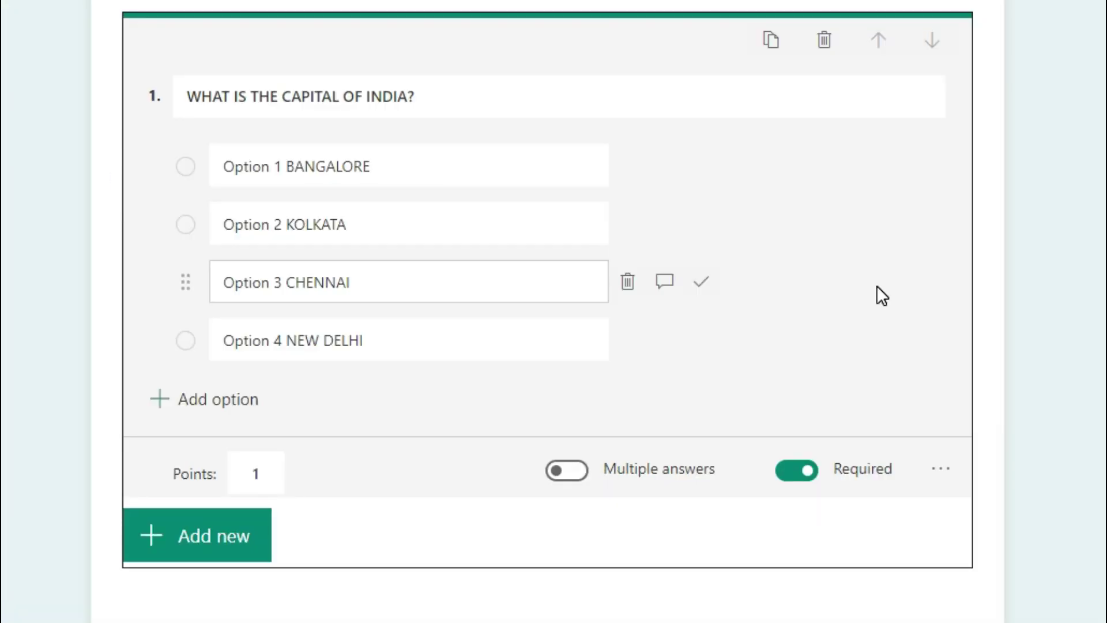
{"action": "mouse_move", "coordinate": [648, 346]}
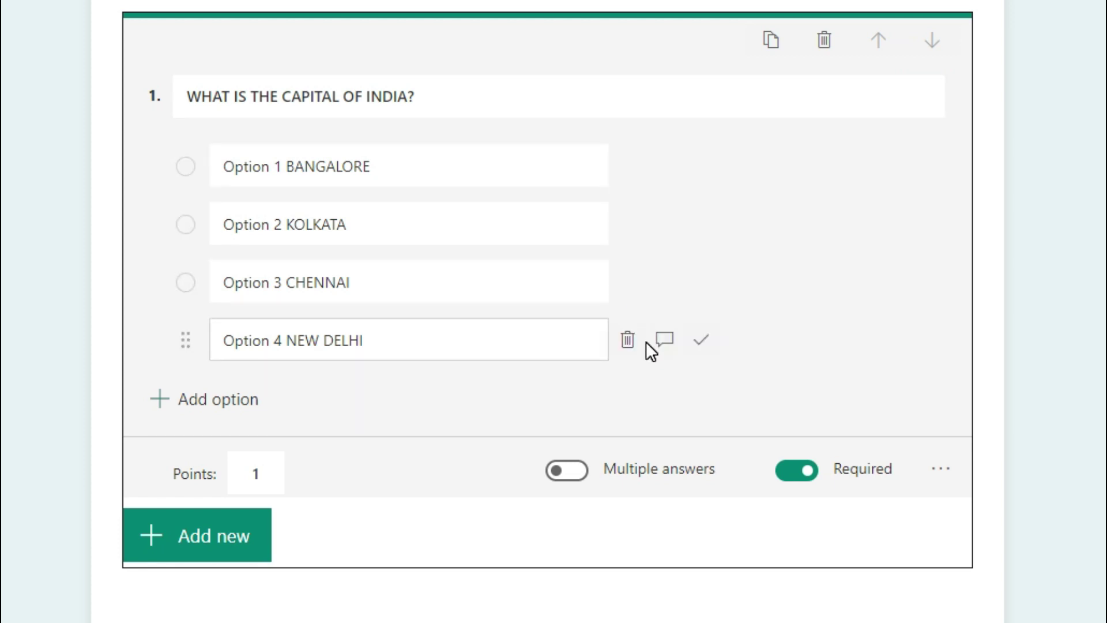
{"action": "left_click", "coordinate": [701, 343]}
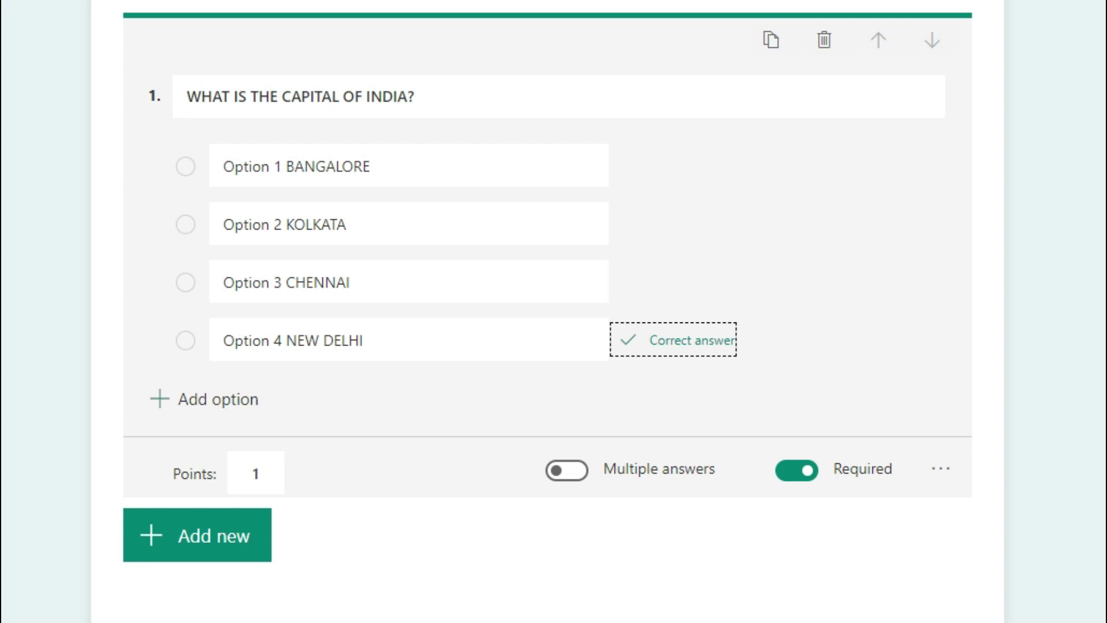
Add a Text question reading "WHAT IS THE CAPITAL OF KARNATAKA?".
{"action": "left_click", "coordinate": [218, 558]}
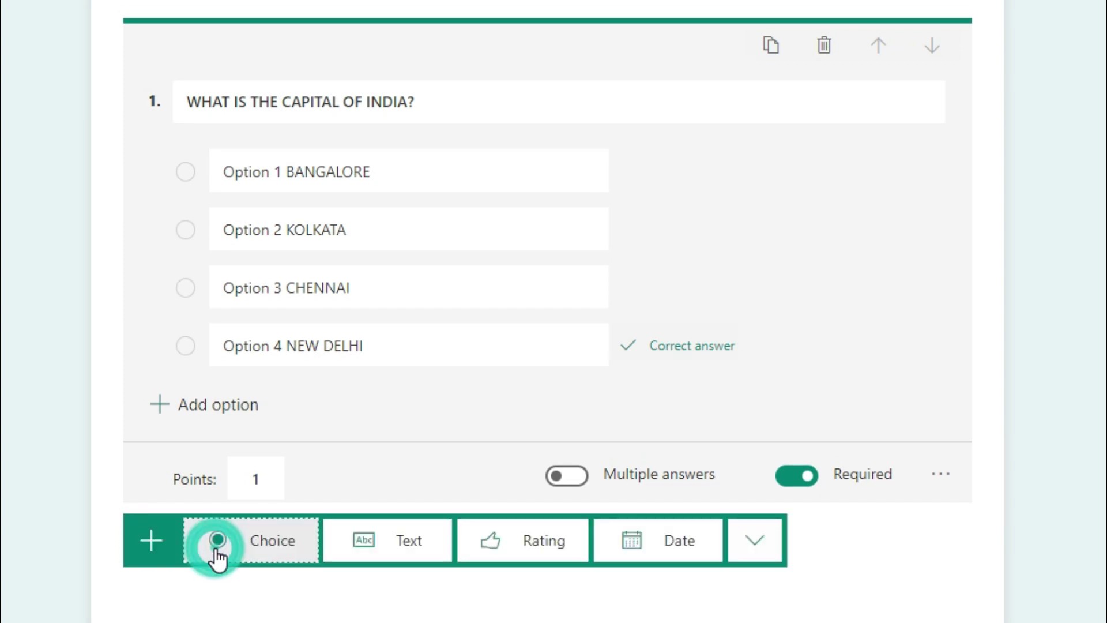
{"action": "left_click", "coordinate": [396, 558]}
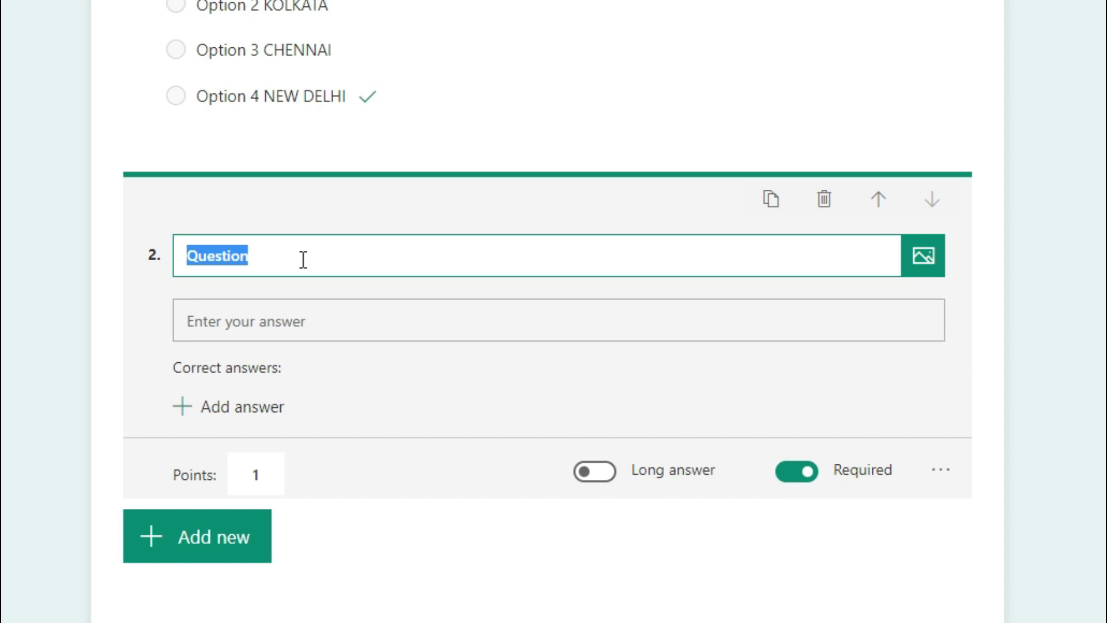
{"action": "type", "text": "WHAT IS "}
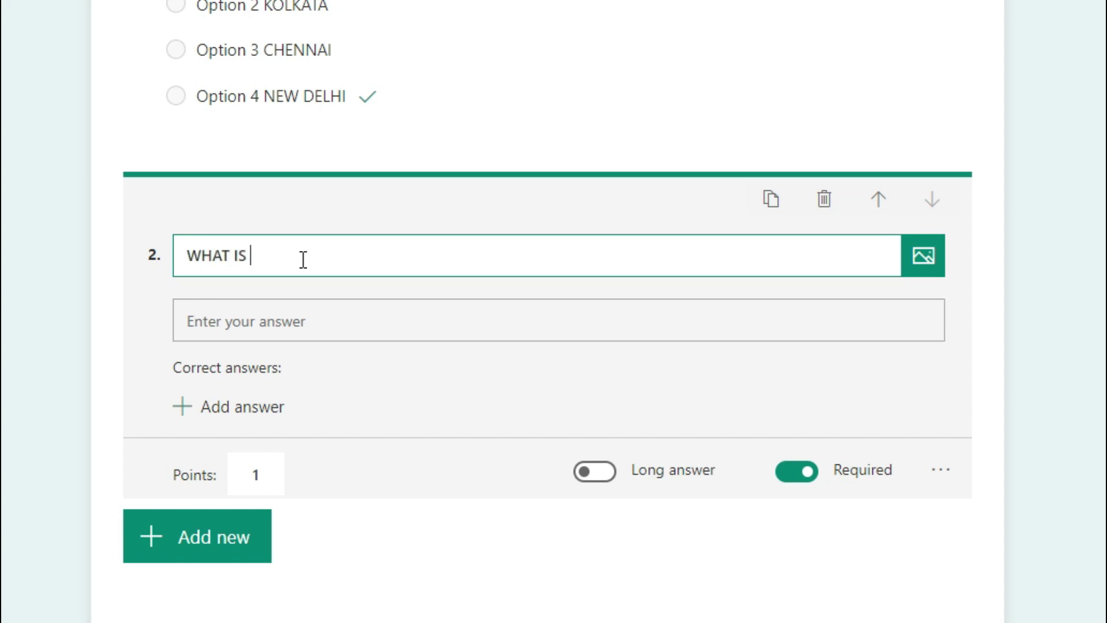
{"action": "type", "text": "THE CAPITAL O"}
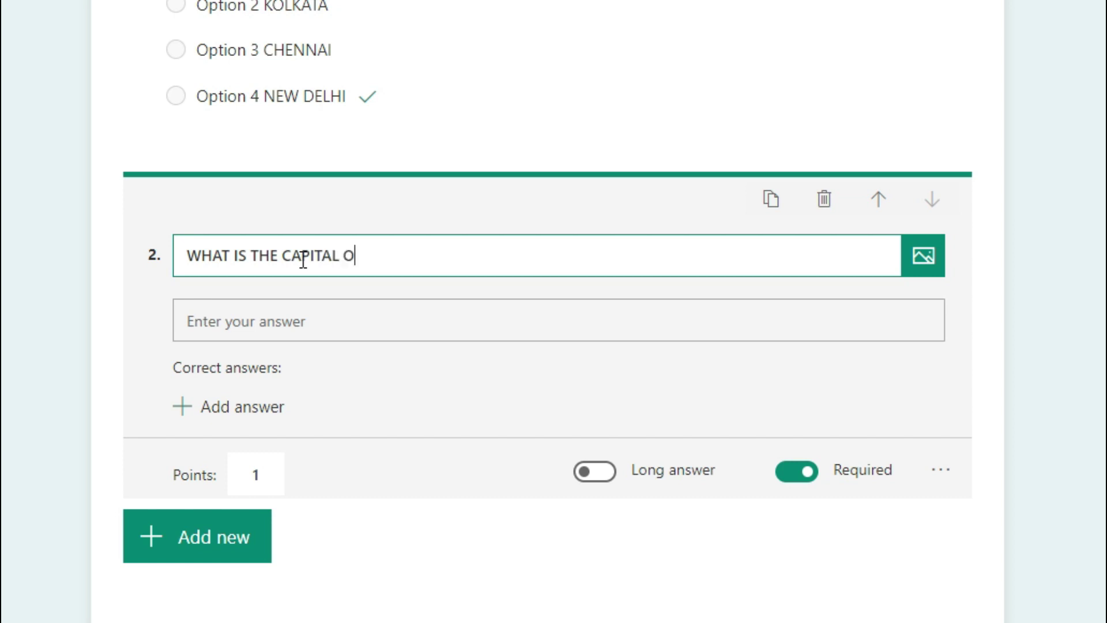
{"action": "type", "text": "F KARNATAKA?"}
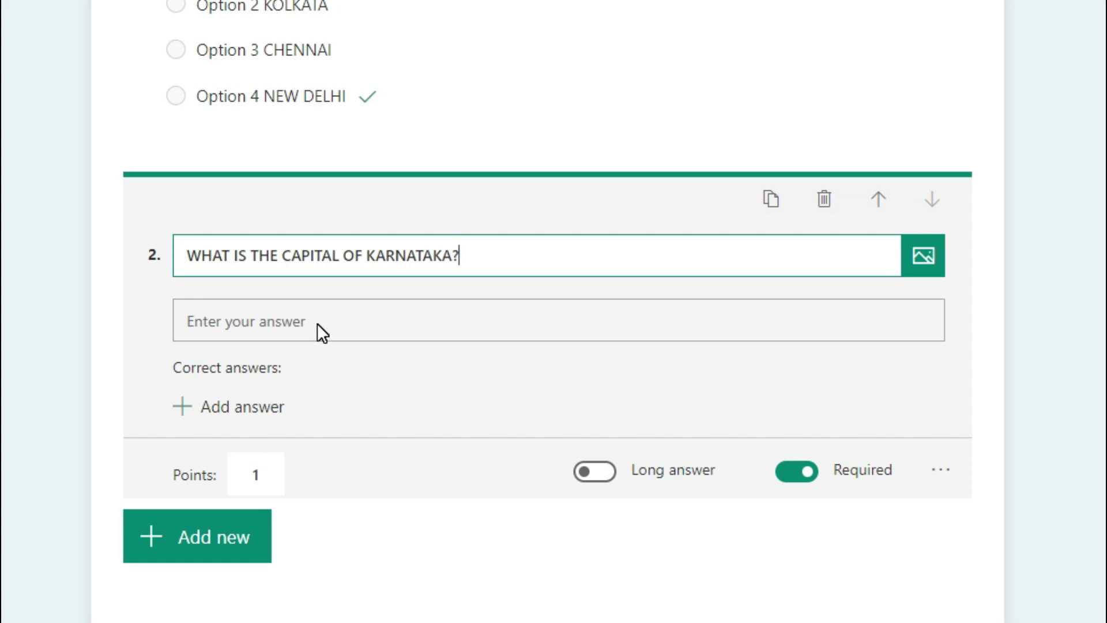
{"action": "left_click", "coordinate": [271, 325]}
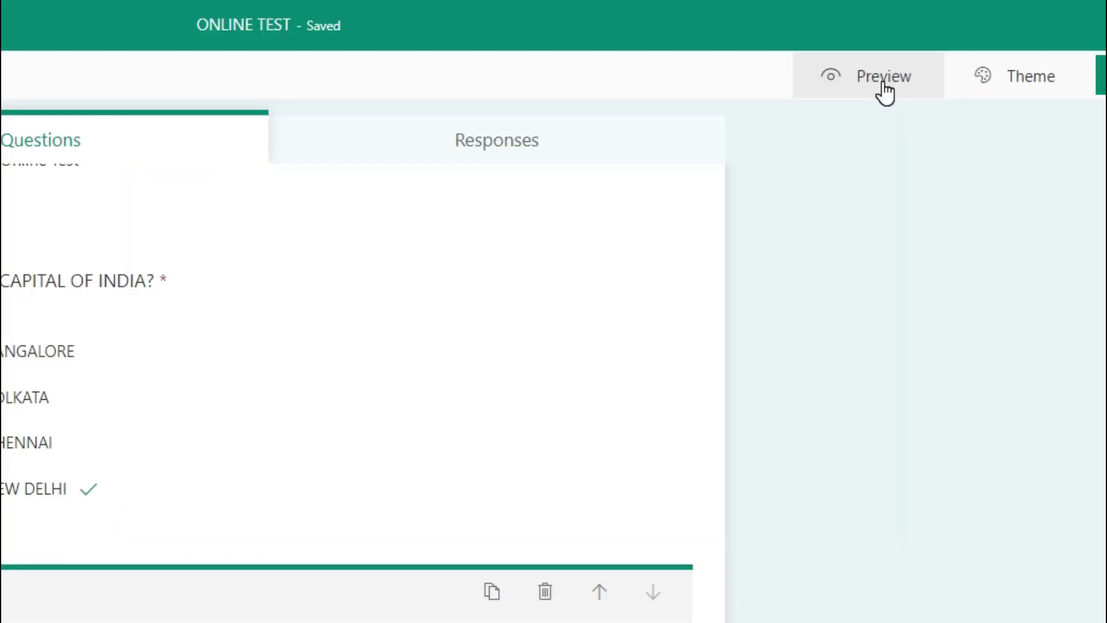
Preview the quiz, answer it with "Option 4 NEW DELHI" and "BANGALORE", and submit the response.
{"action": "left_click", "coordinate": [883, 84]}
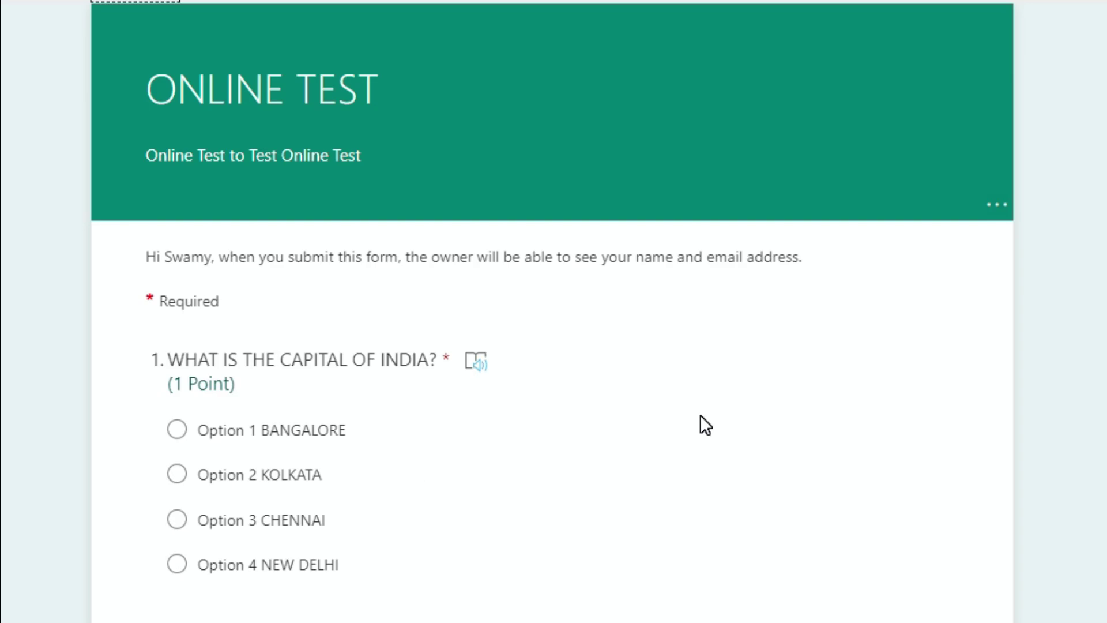
{"action": "scroll", "coordinate": [700, 414], "scroll_direction": "down", "scroll_amount": 1}
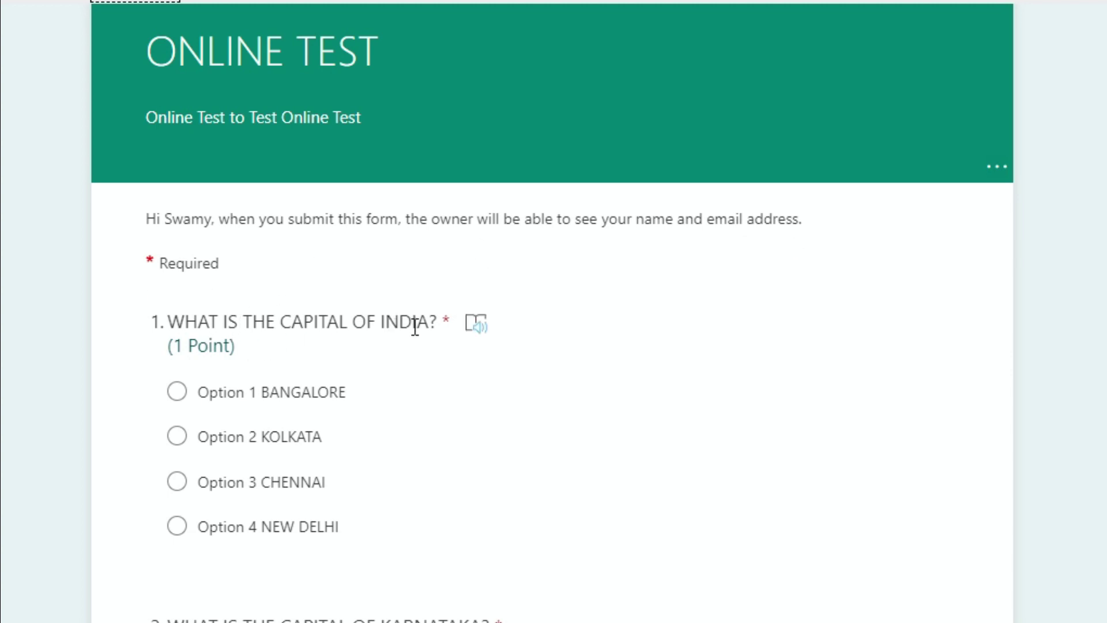
{"action": "left_click", "coordinate": [260, 531]}
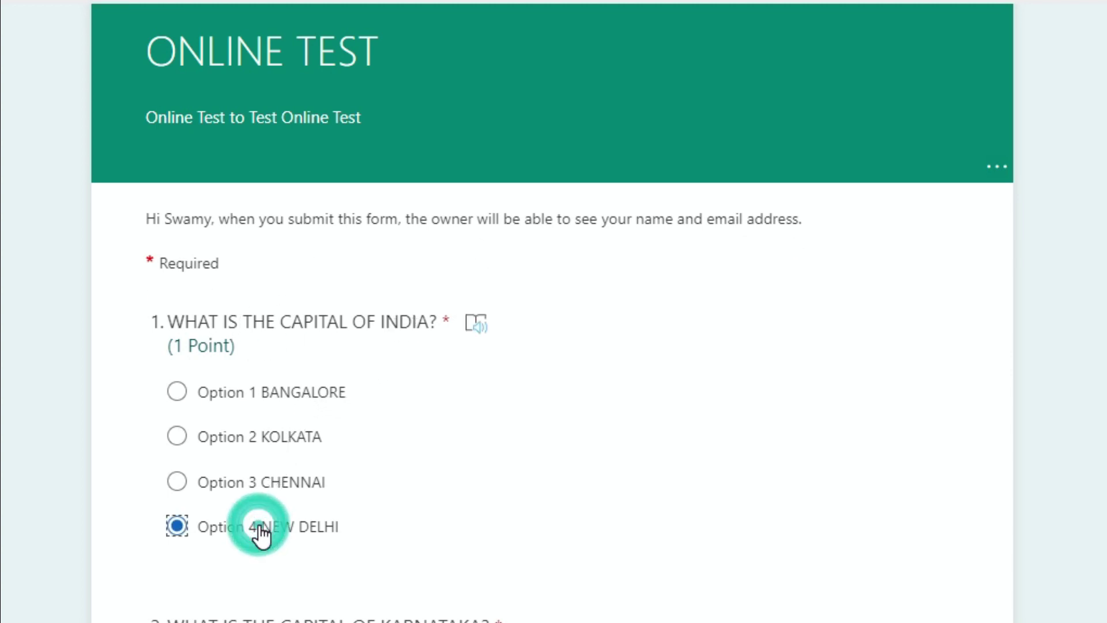
{"action": "scroll", "coordinate": [254, 522], "scroll_direction": "down", "scroll_amount": 2}
{"action": "left_click", "coordinate": [342, 581]}
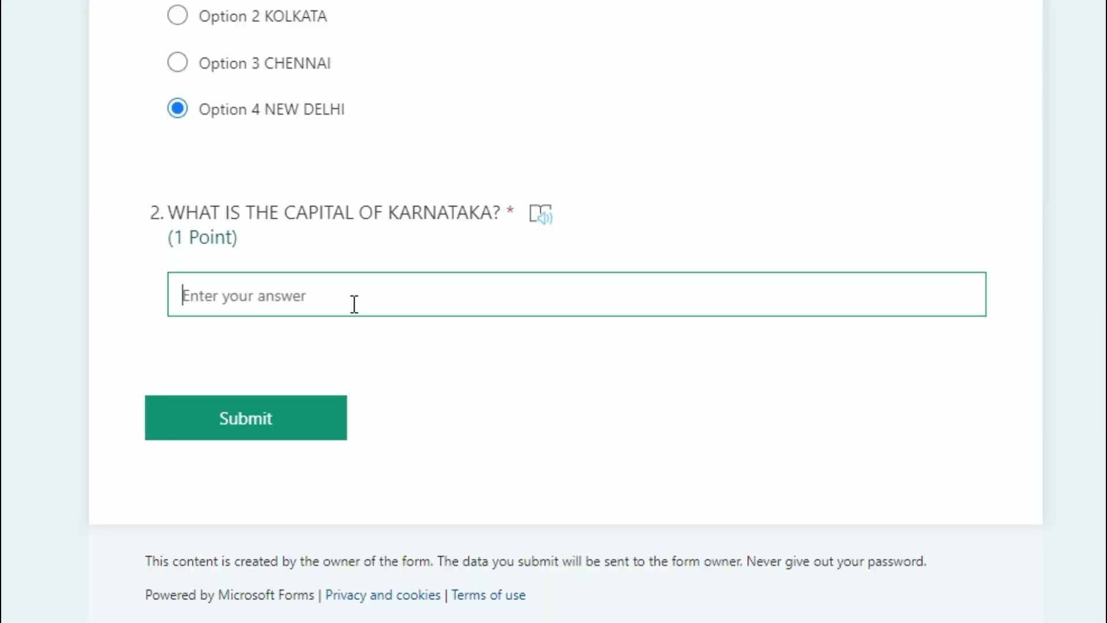
{"action": "type", "text": "BANGALORE"}
{"action": "left_click", "coordinate": [442, 394]}
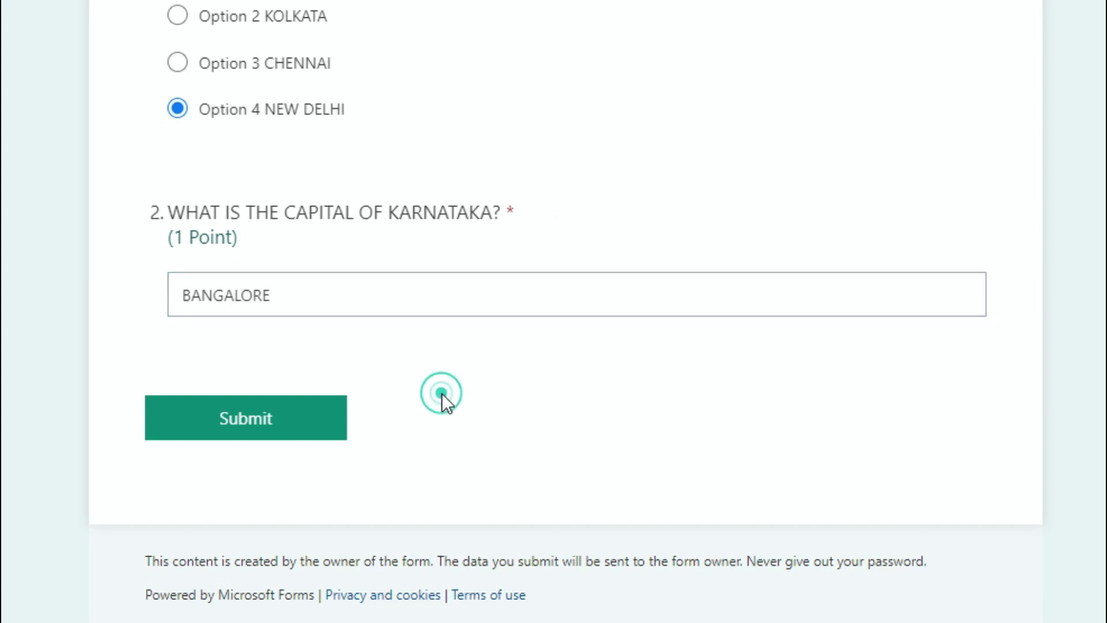
{"action": "left_click", "coordinate": [266, 434]}
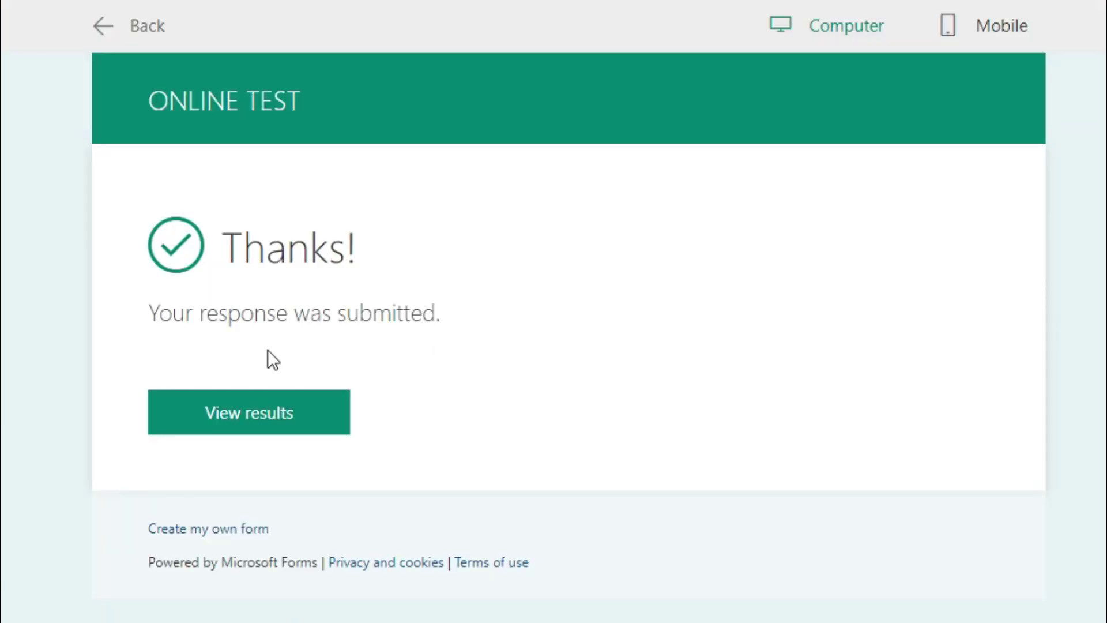
View the results of the submitted response and return to the quiz editor.
{"action": "left_click", "coordinate": [280, 424]}
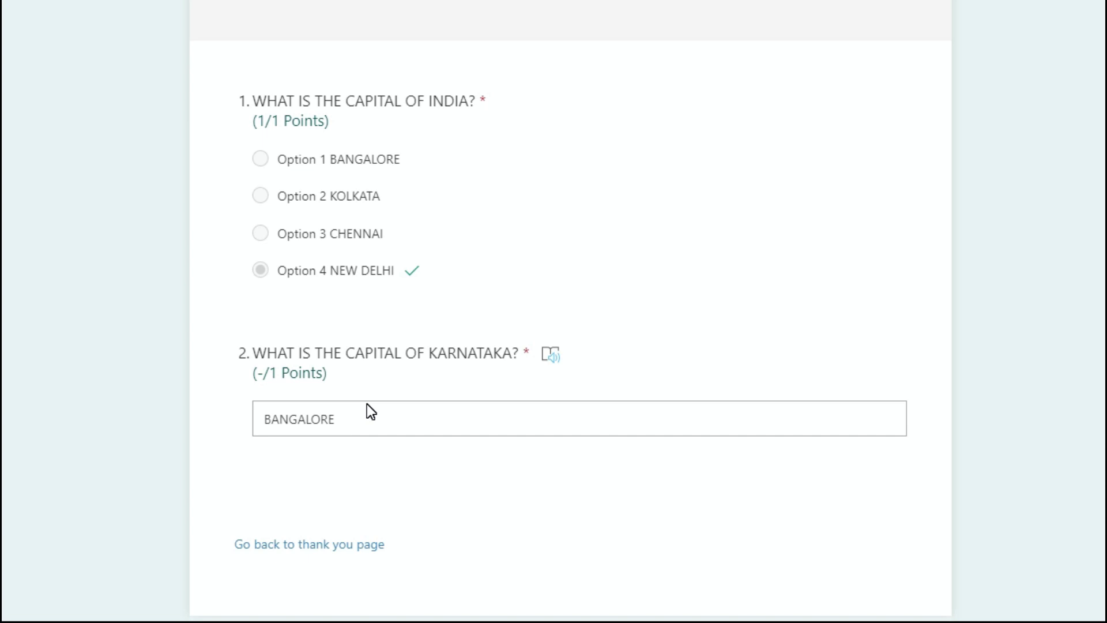
{"action": "left_click", "coordinate": [334, 545]}
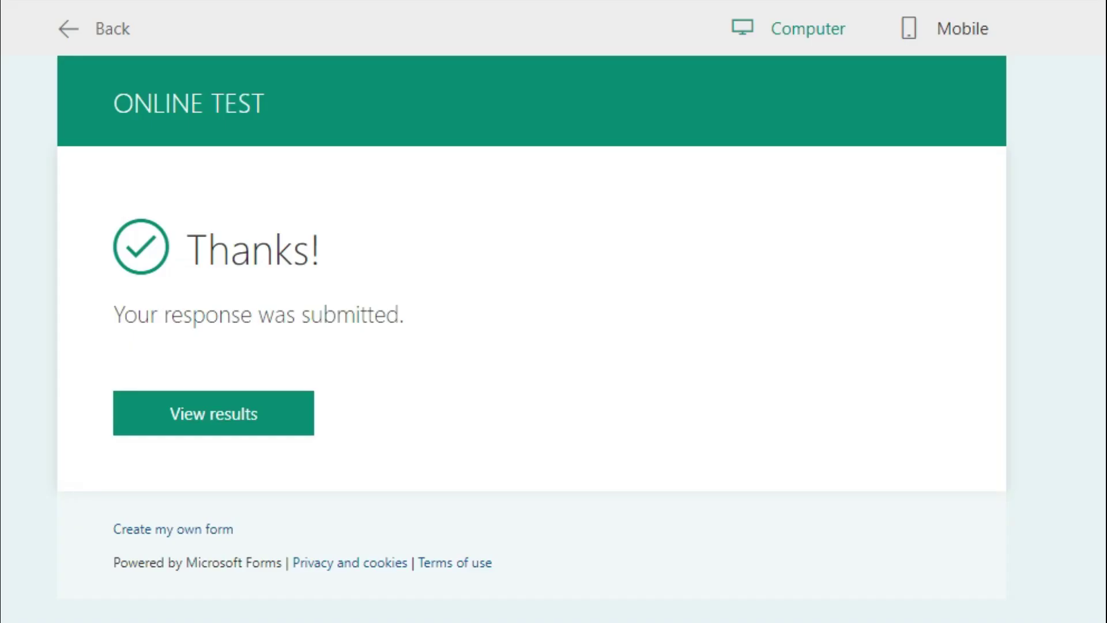
{"action": "left_click", "coordinate": [67, 28]}
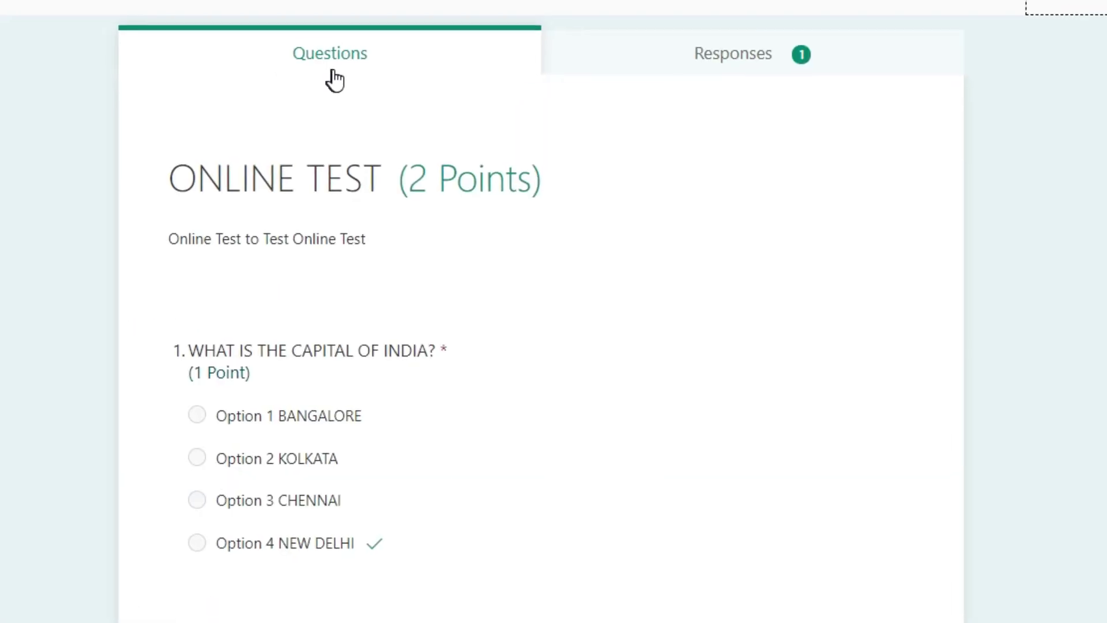
Review the submitted response, award 1 point for the Karnataka answer, and return to the quiz questions.
{"action": "left_click", "coordinate": [649, 56]}
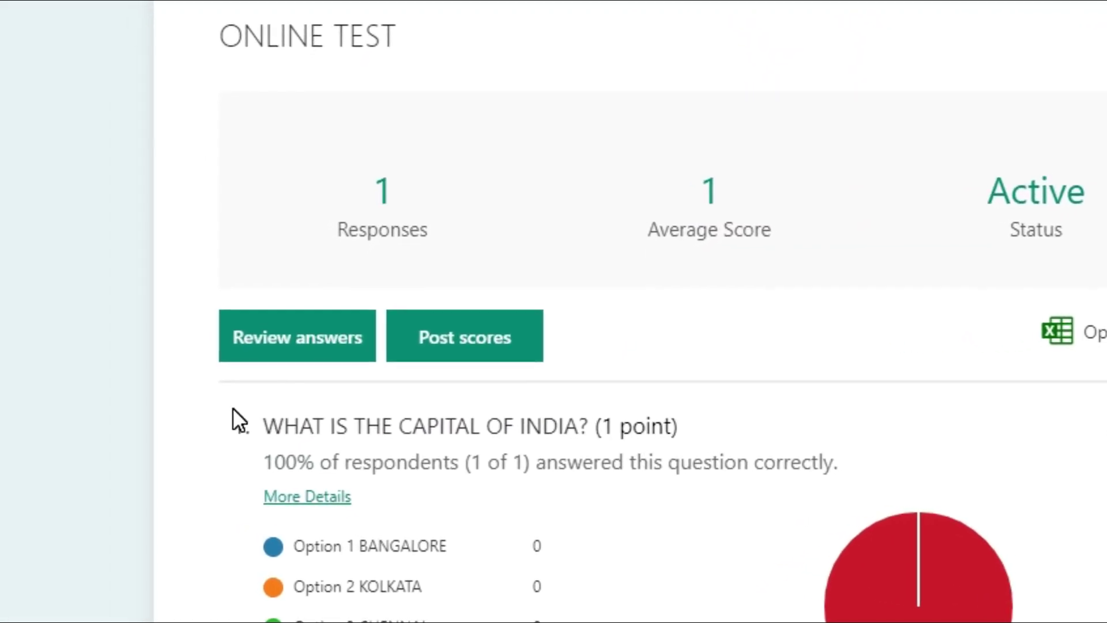
{"action": "left_click", "coordinate": [331, 332]}
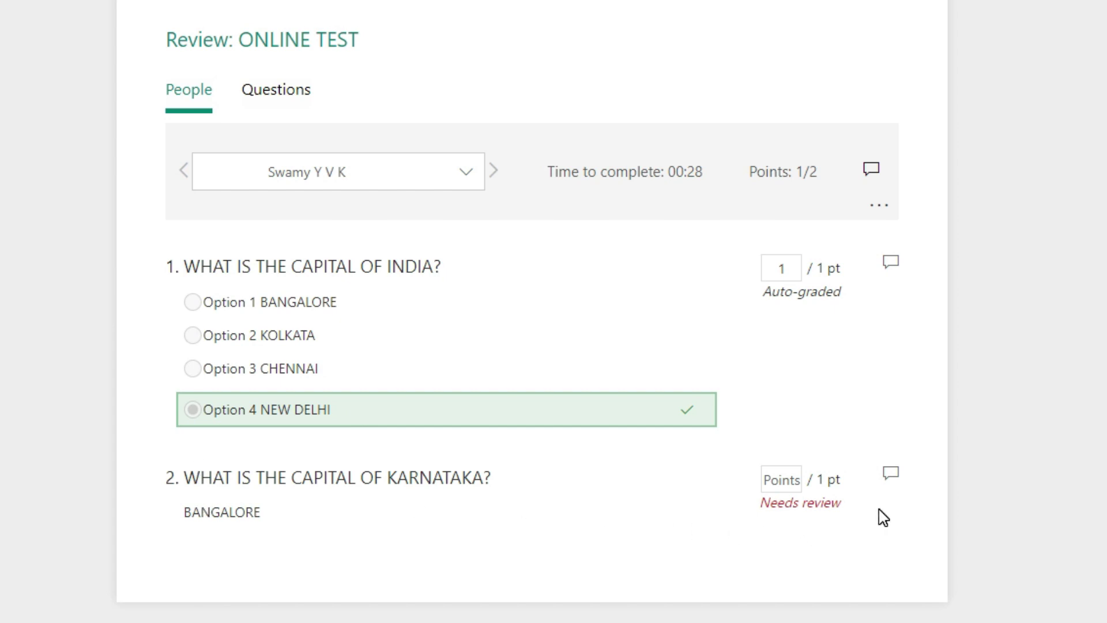
{"action": "left_click", "coordinate": [784, 481]}
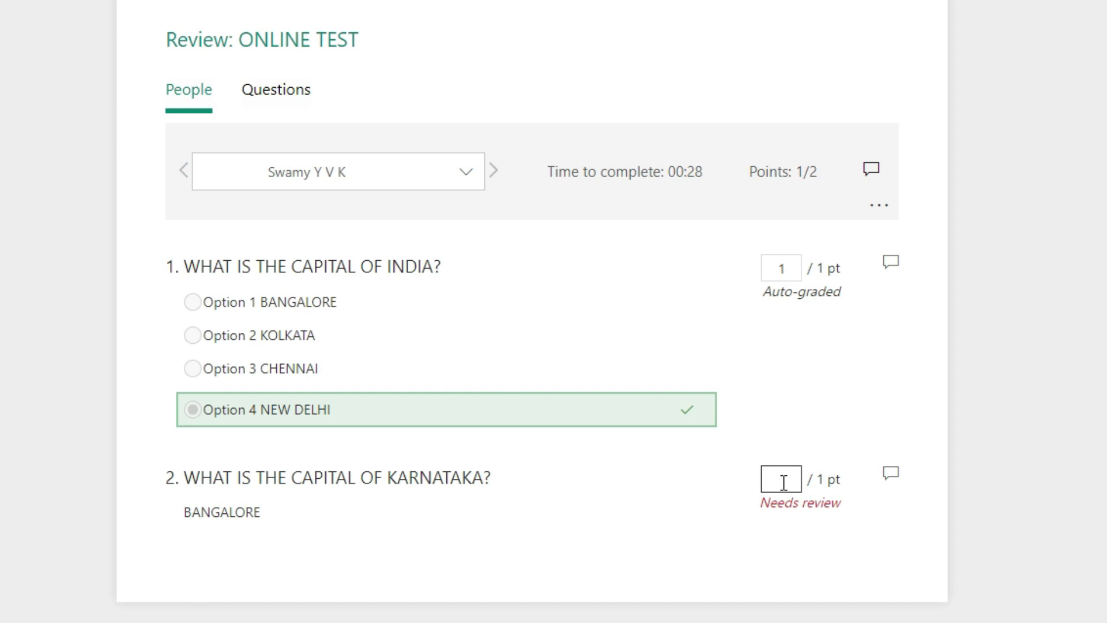
{"action": "type", "text": "1"}
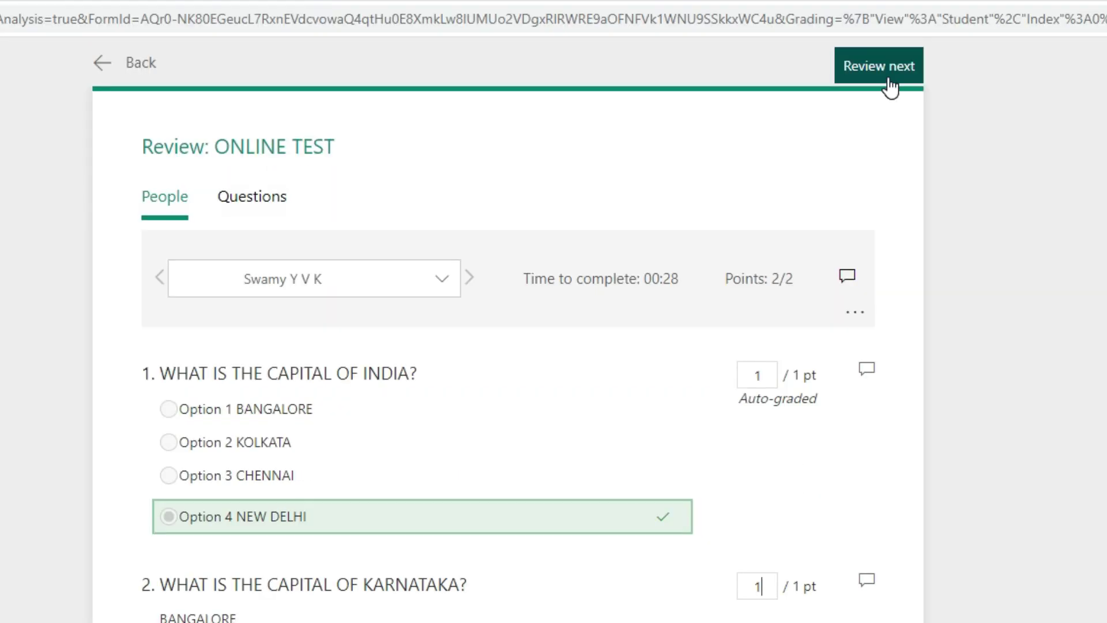
{"action": "left_click", "coordinate": [889, 81]}
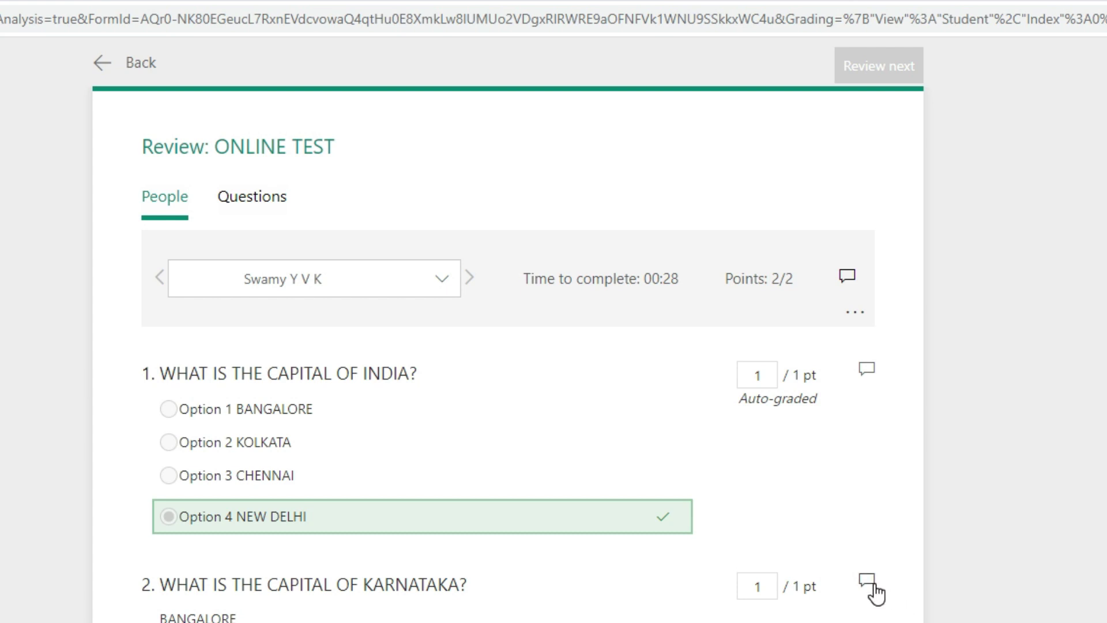
{"action": "left_click", "coordinate": [100, 64]}
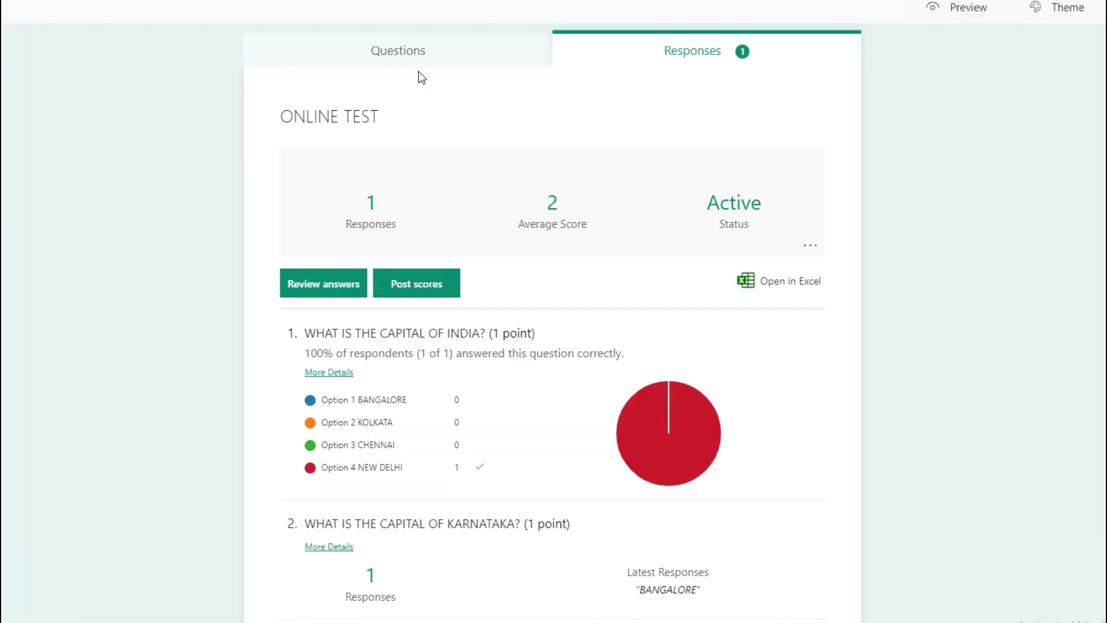
{"action": "left_click", "coordinate": [293, 164]}
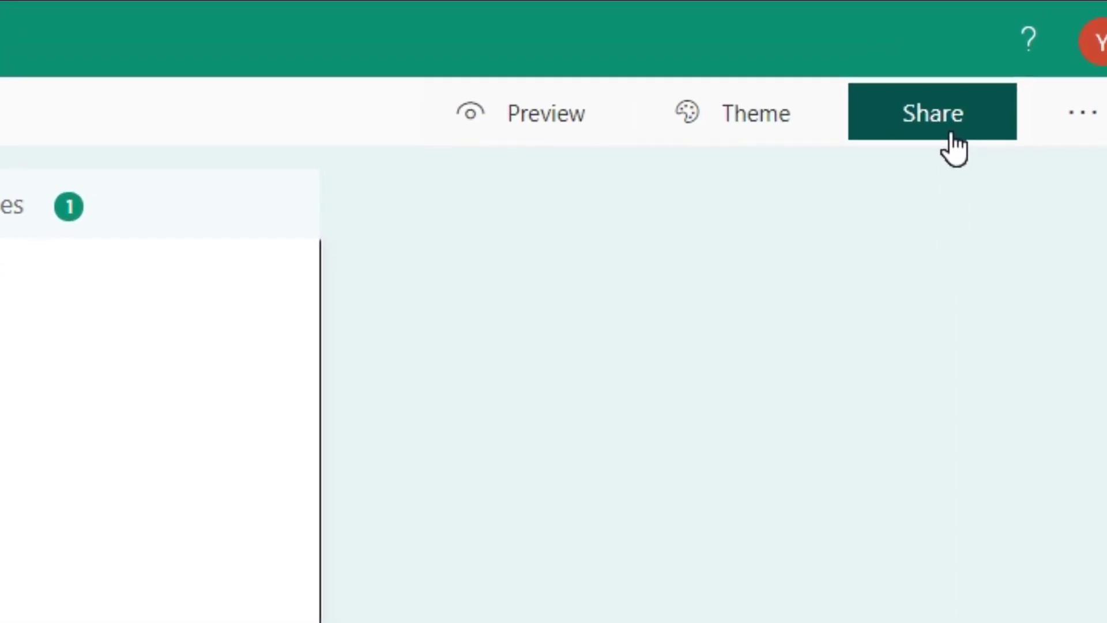
Copy the quiz's response link from the sharing options and keep responses limited to "Only people in my organization can respond".
{"action": "left_click", "coordinate": [937, 147]}
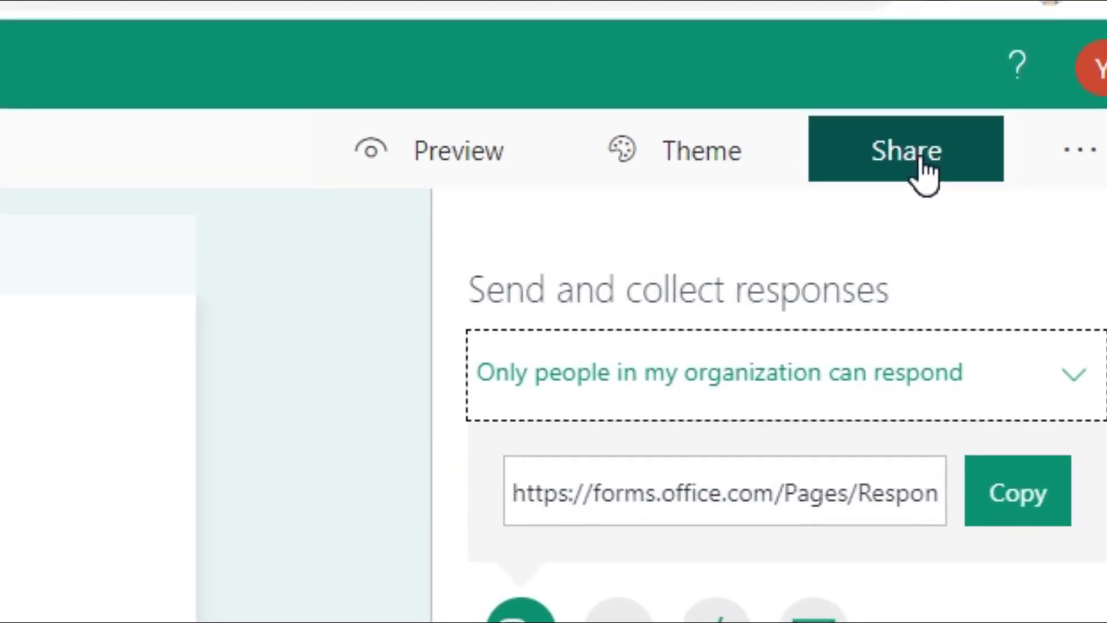
{"action": "key", "text": "Tab"}
{"action": "key", "text": "Tab"}
{"action": "key", "text": "Tab"}
{"action": "key", "text": "Tab"}
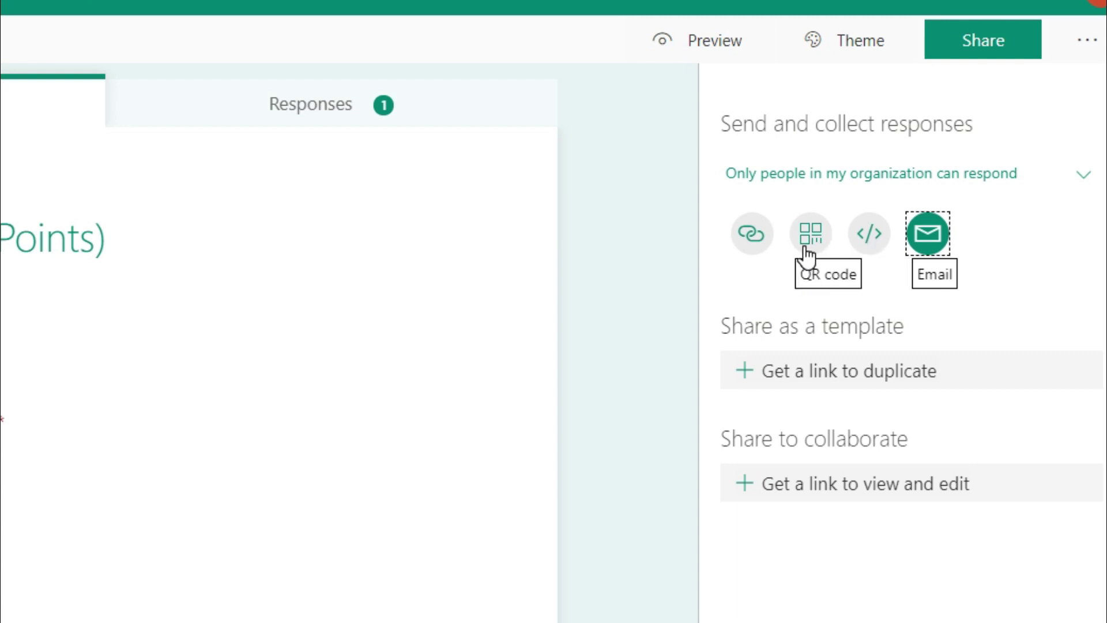
{"action": "left_click", "coordinate": [753, 235]}
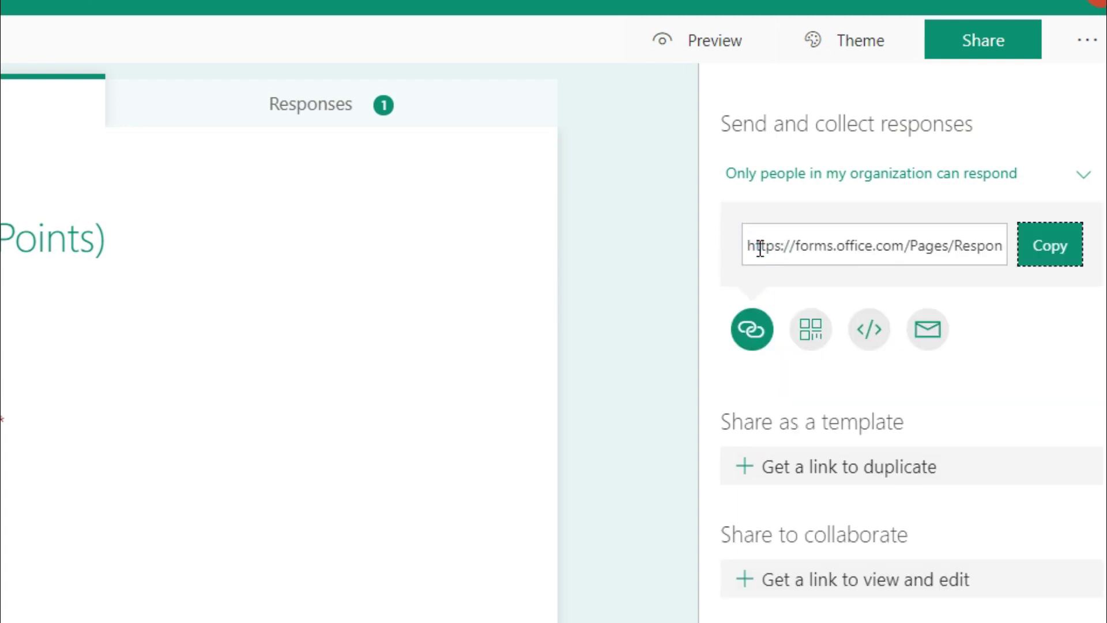
{"action": "left_click", "coordinate": [1057, 259]}
{"action": "left_click", "coordinate": [951, 188]}
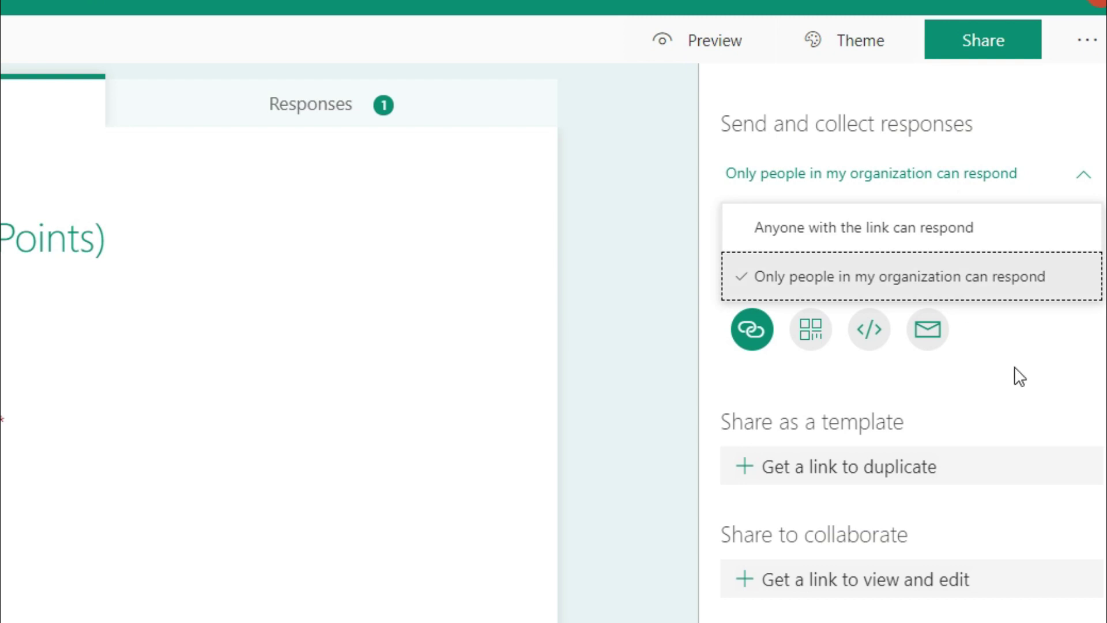
{"action": "left_click", "coordinate": [975, 297]}
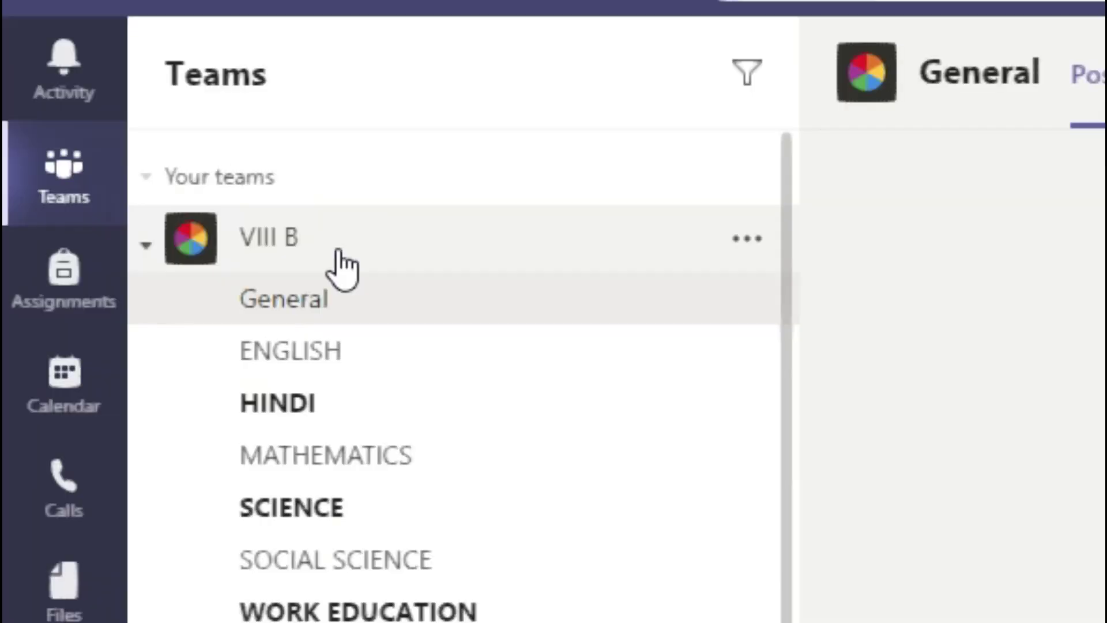
{"action": "left_click", "coordinate": [63, 185]}
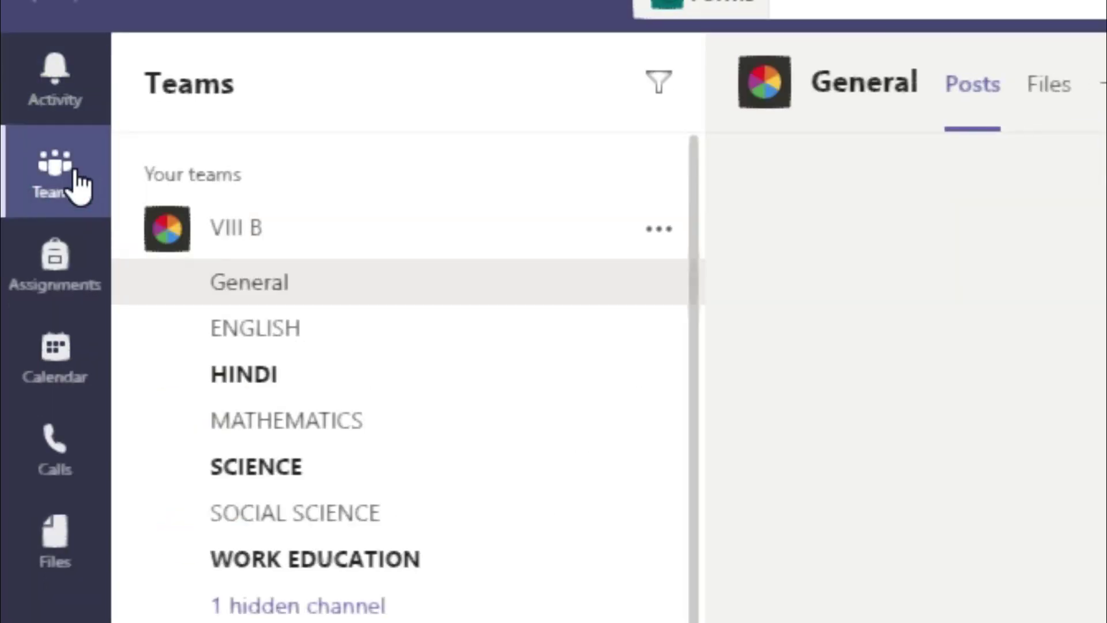
{"action": "left_click", "coordinate": [658, 231]}
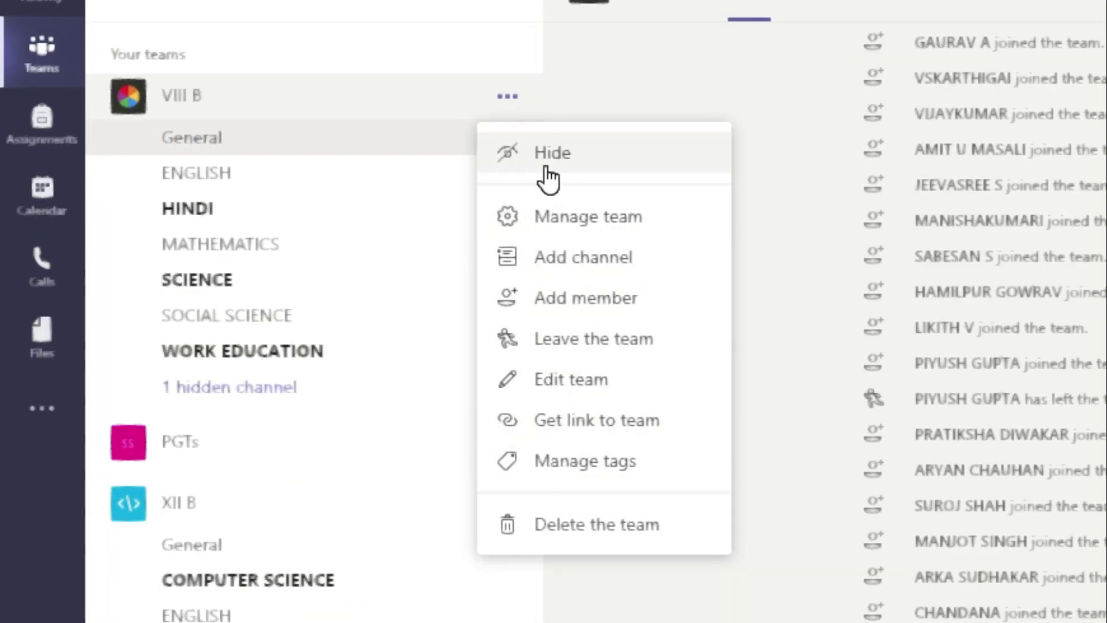
{"action": "left_click", "coordinate": [616, 97]}
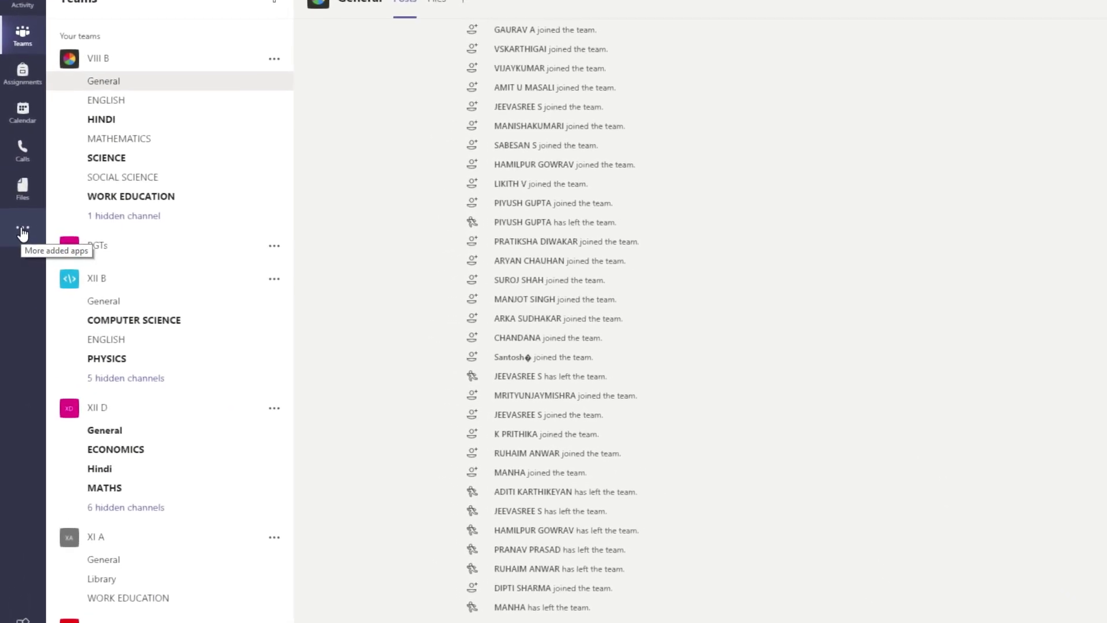
Find the Forms app among all Teams apps and open its details.
{"action": "left_click", "coordinate": [23, 229]}
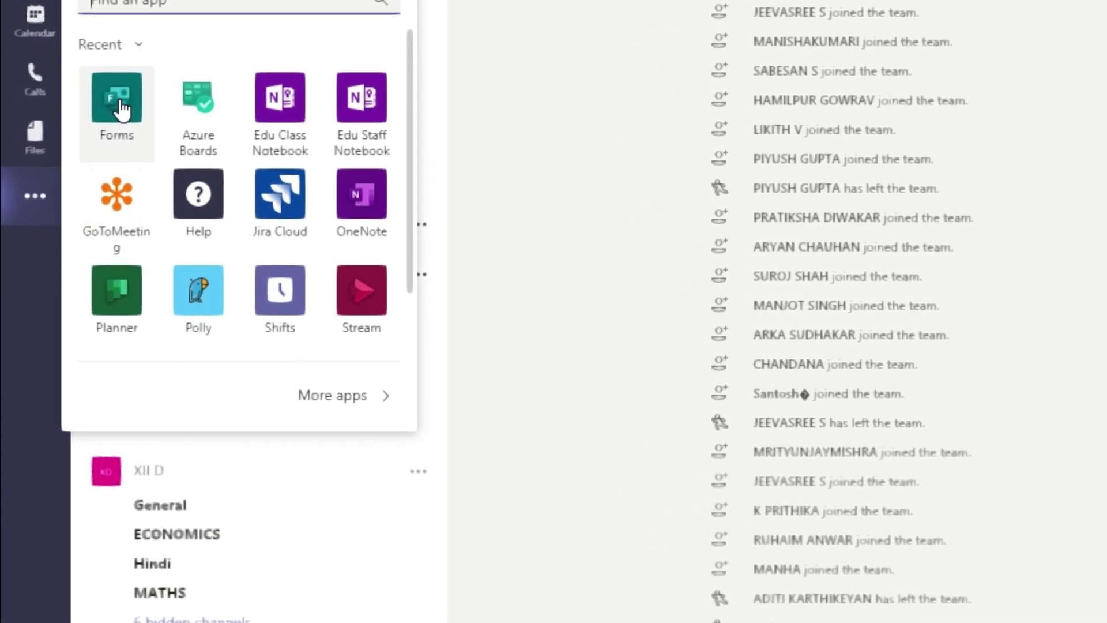
{"action": "left_click", "coordinate": [120, 106]}
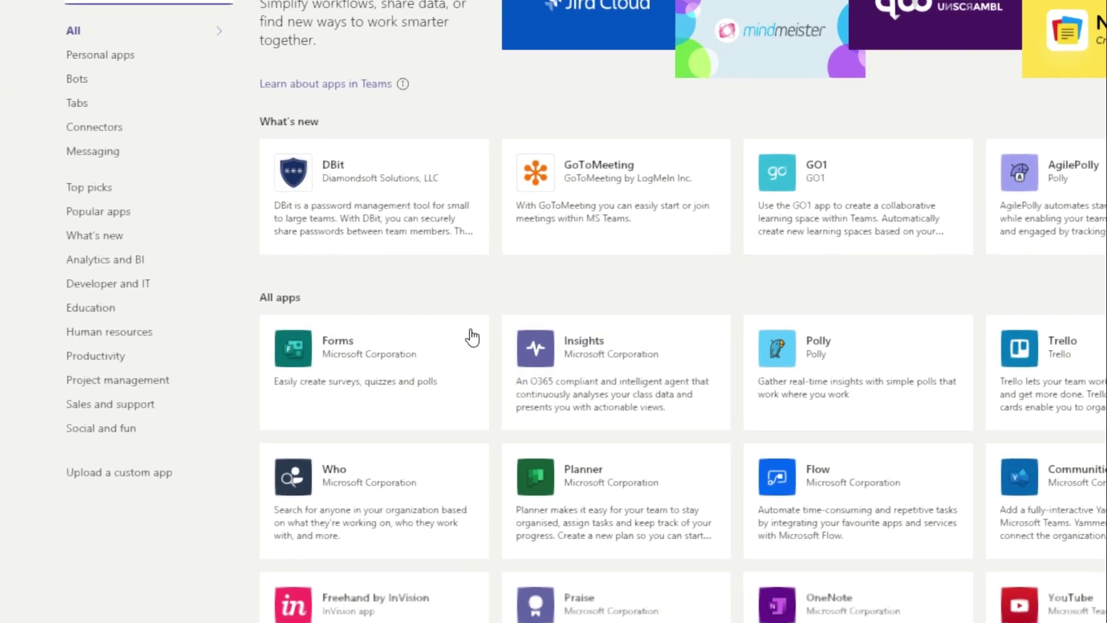
{"action": "left_click", "coordinate": [470, 335]}
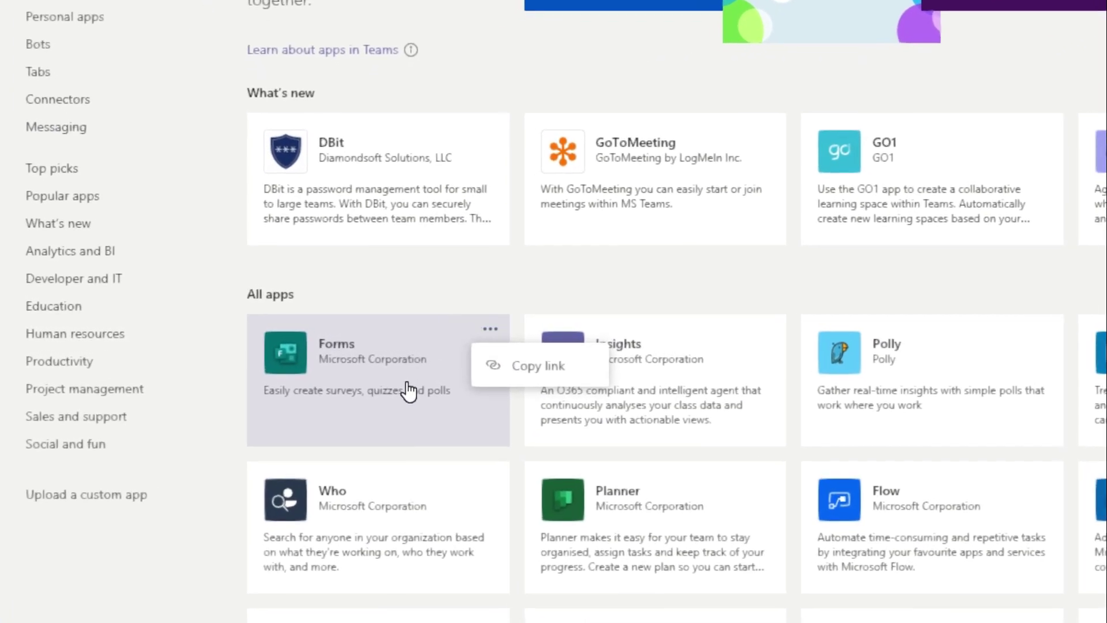
{"action": "left_click", "coordinate": [398, 378]}
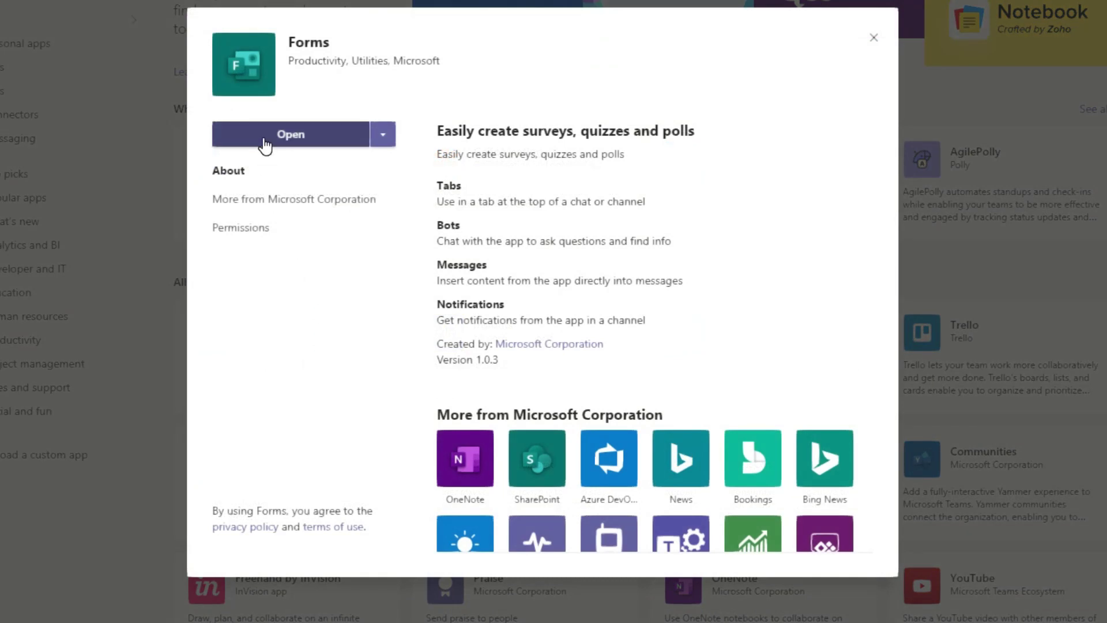
Add the Forms app to a team, choosing the VIII B > General channel, and start its setup.
{"action": "left_click", "coordinate": [384, 135]}
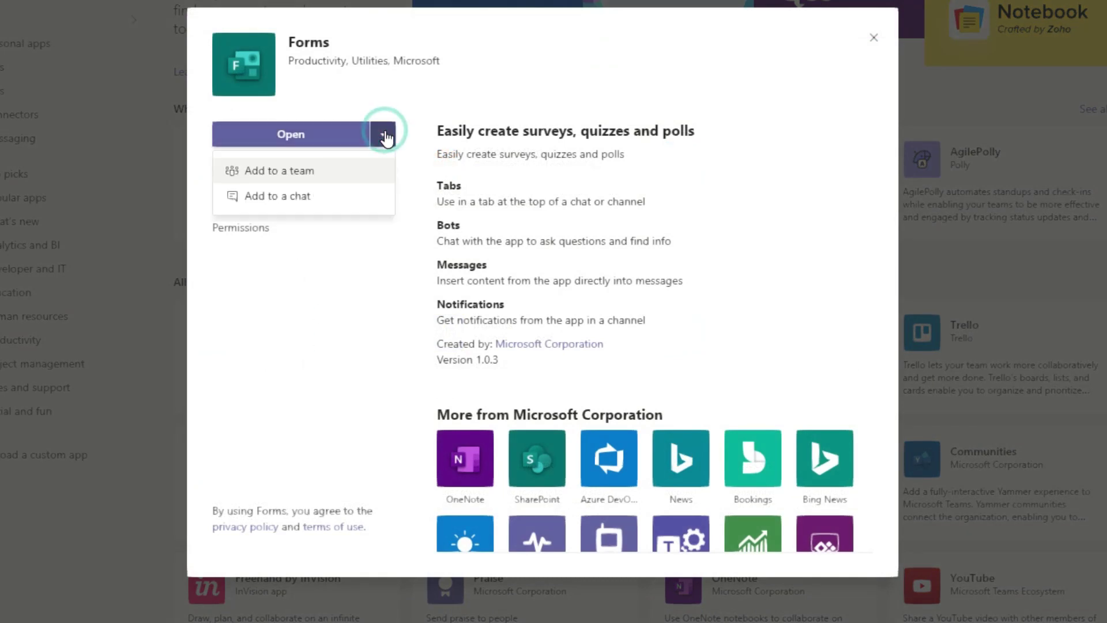
{"action": "left_click", "coordinate": [343, 177]}
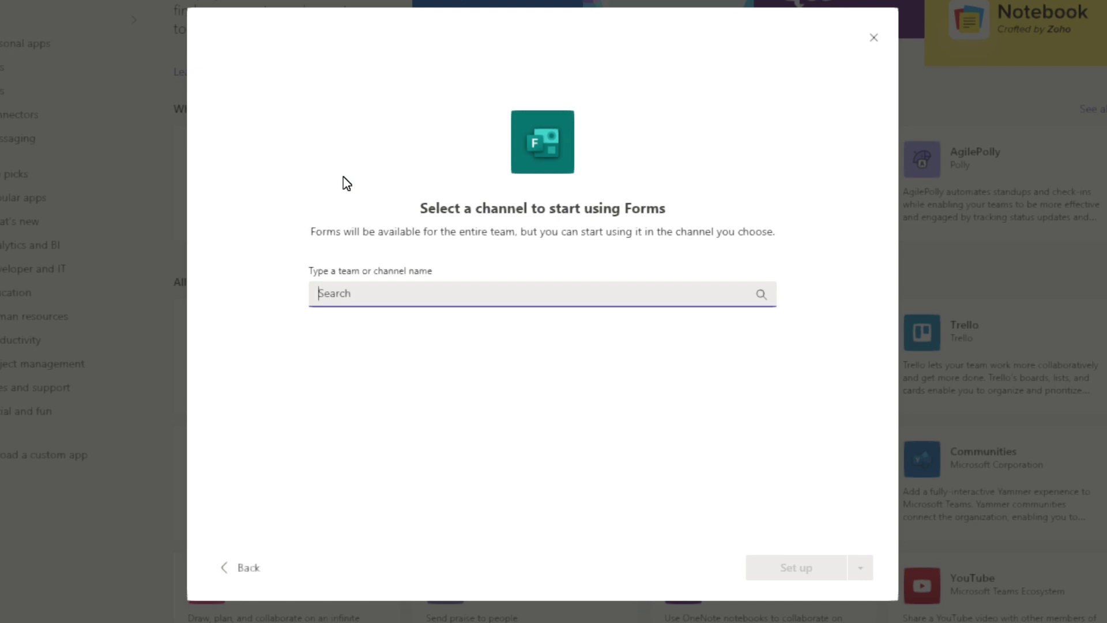
{"action": "type", "text": "VII"}
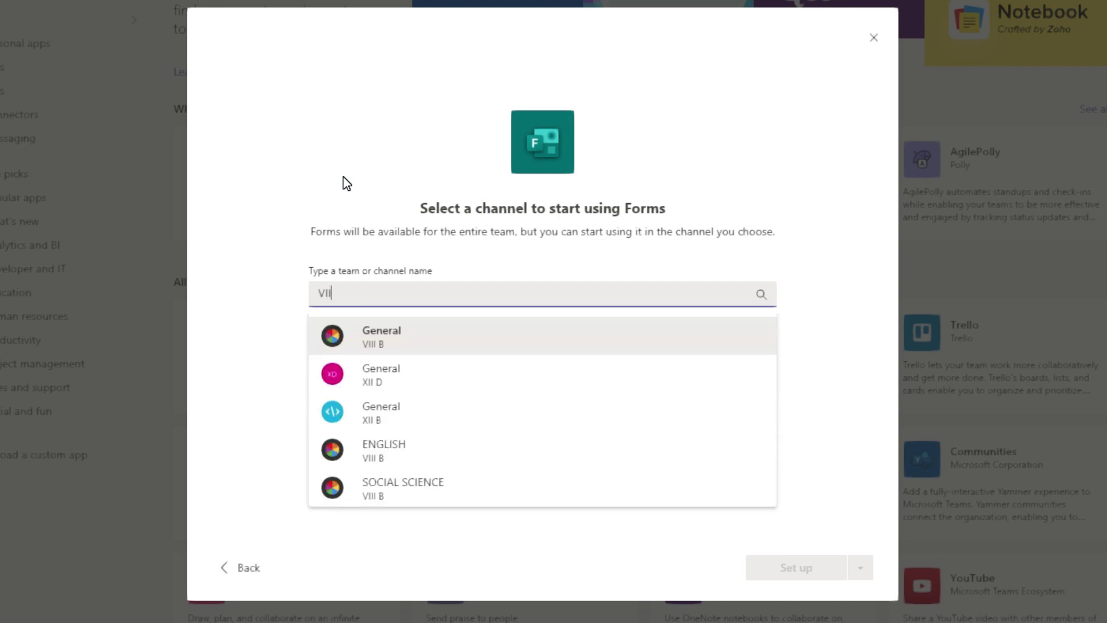
{"action": "left_click", "coordinate": [397, 346]}
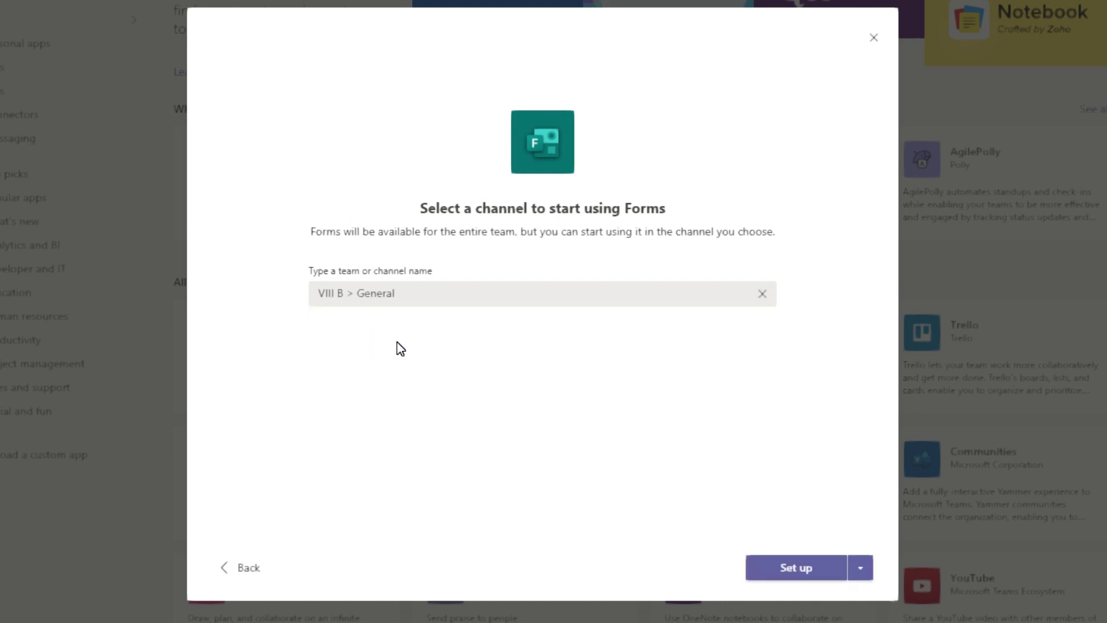
{"action": "left_click", "coordinate": [795, 568]}
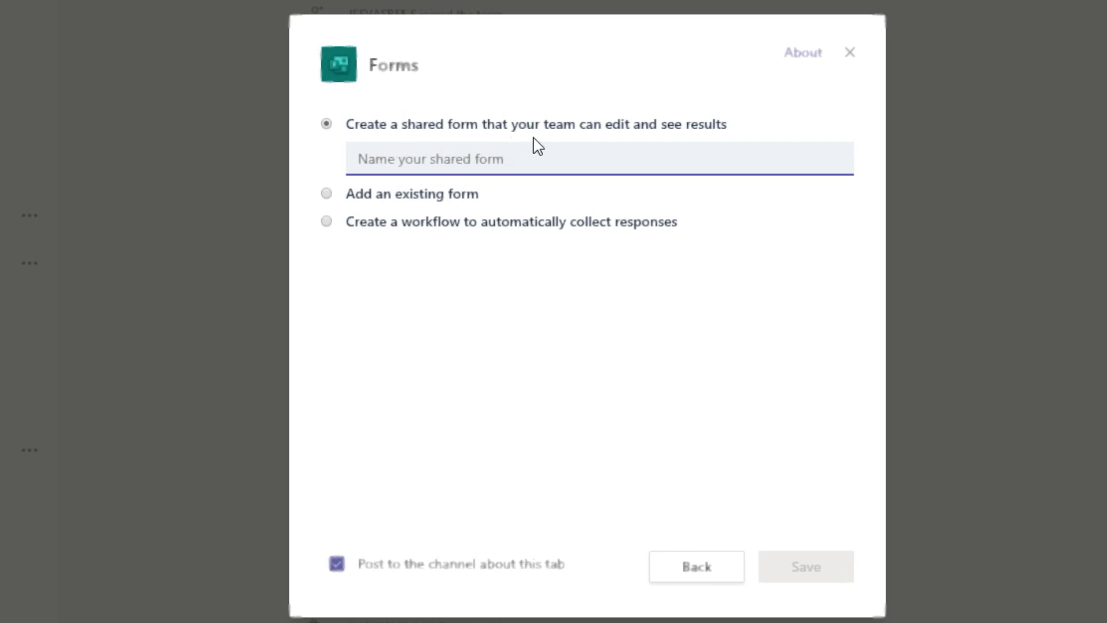
Add the existing form "ONLINE TEST (Personal)" to the channel as a tab set to Collect responses, and save it.
{"action": "left_click", "coordinate": [567, 161]}
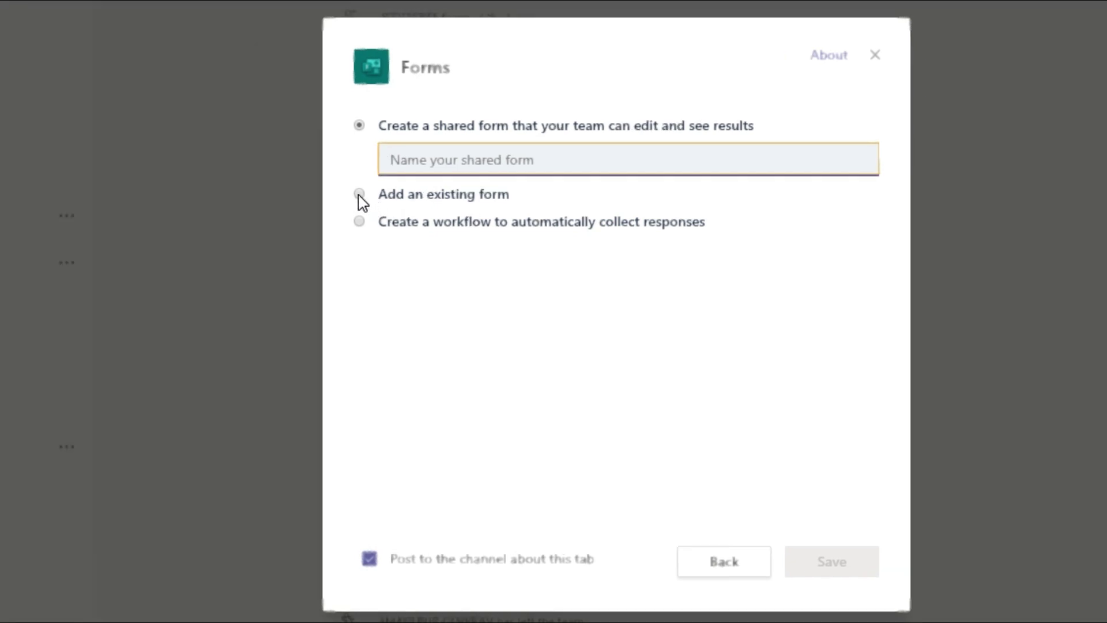
{"action": "left_click", "coordinate": [359, 195]}
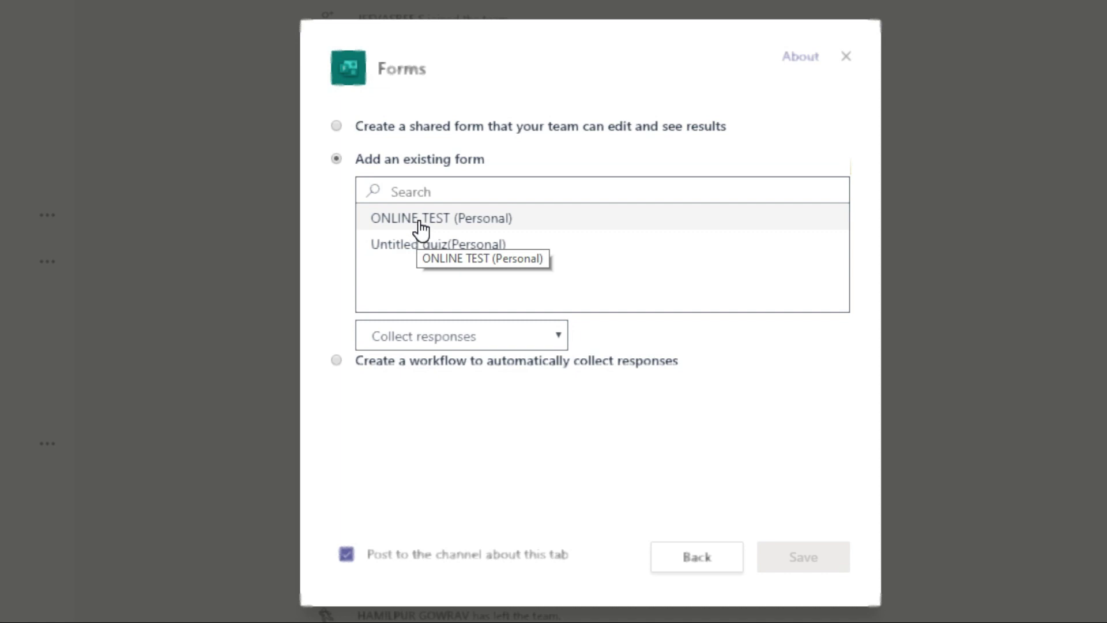
{"action": "left_click", "coordinate": [420, 225]}
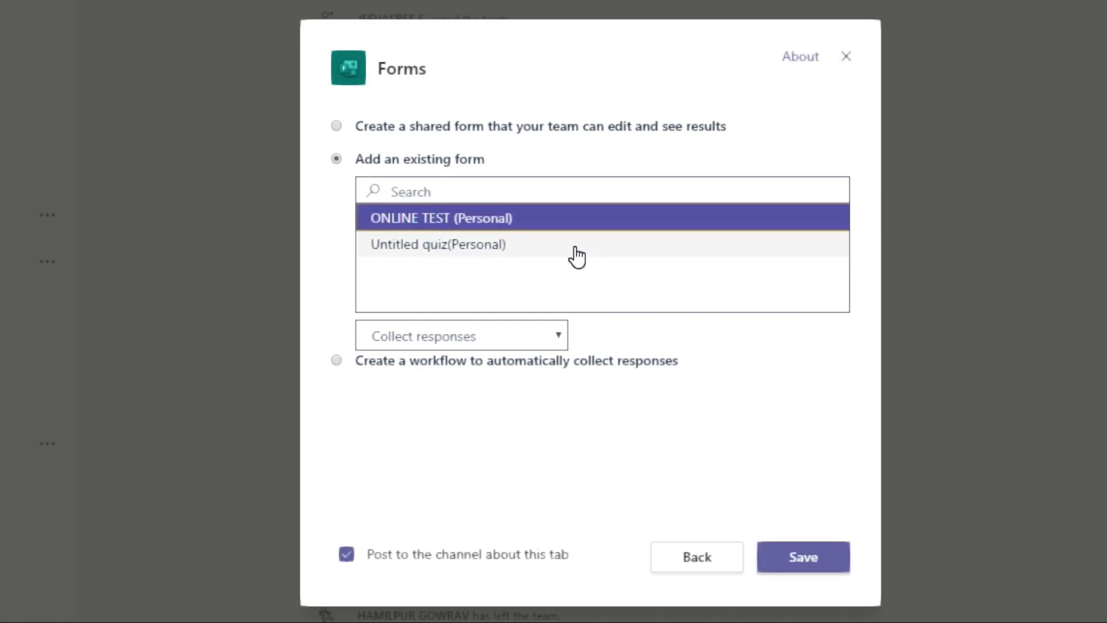
{"action": "left_click", "coordinate": [544, 344]}
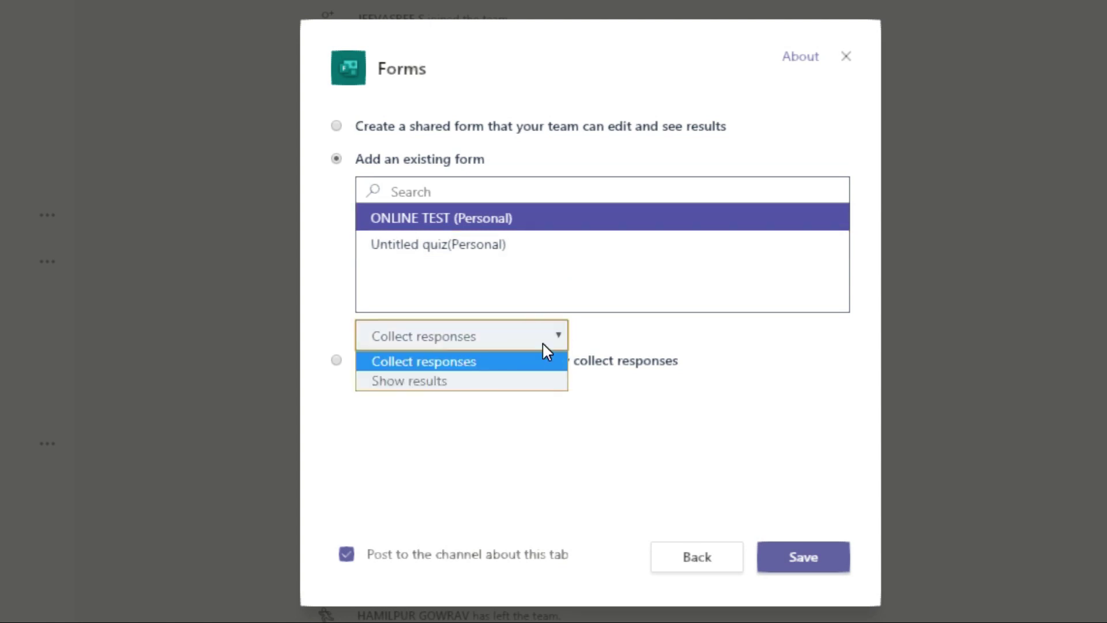
{"action": "left_click", "coordinate": [528, 338]}
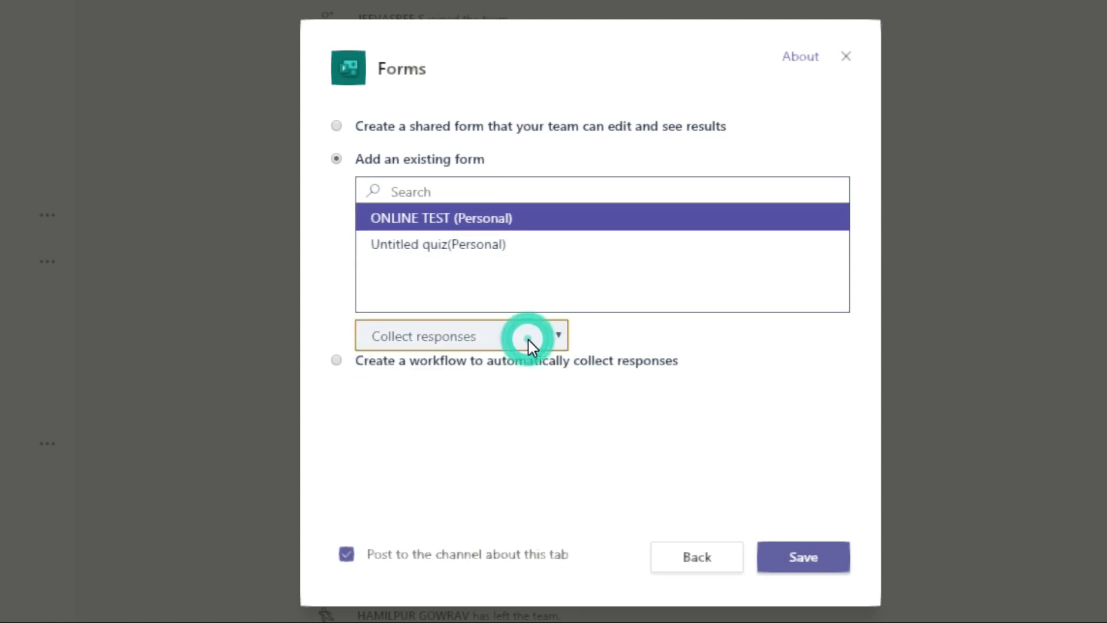
{"action": "left_click", "coordinate": [805, 568]}
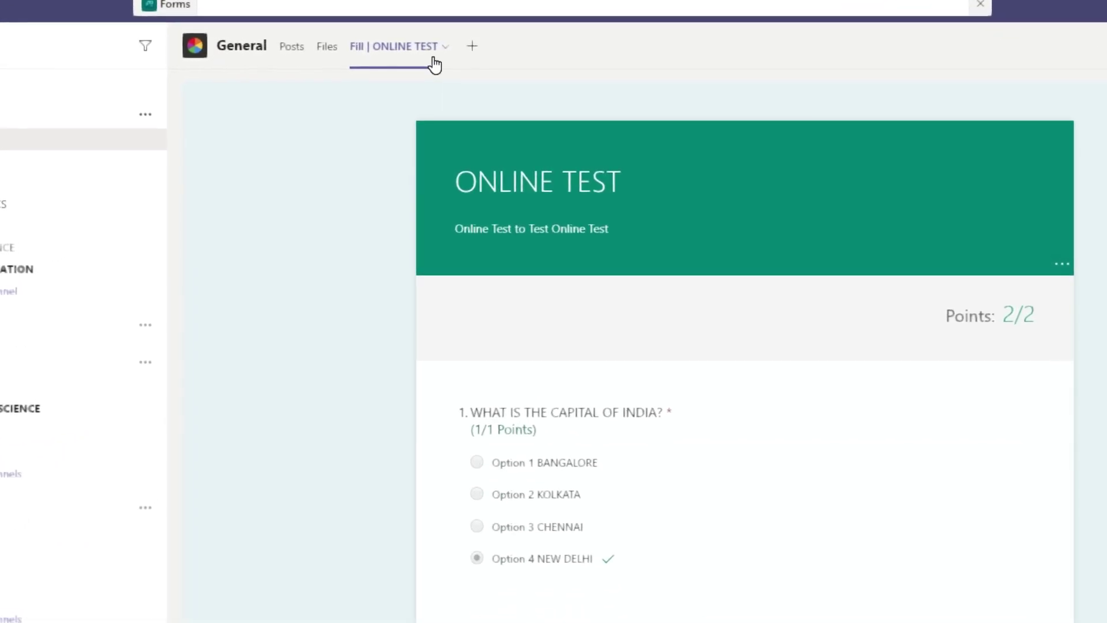
Review the ONLINE TEST tab in the General channel and view the posts in the ENGLISH channel.
{"action": "scroll", "coordinate": [923, 479], "scroll_direction": "down", "scroll_amount": 2}
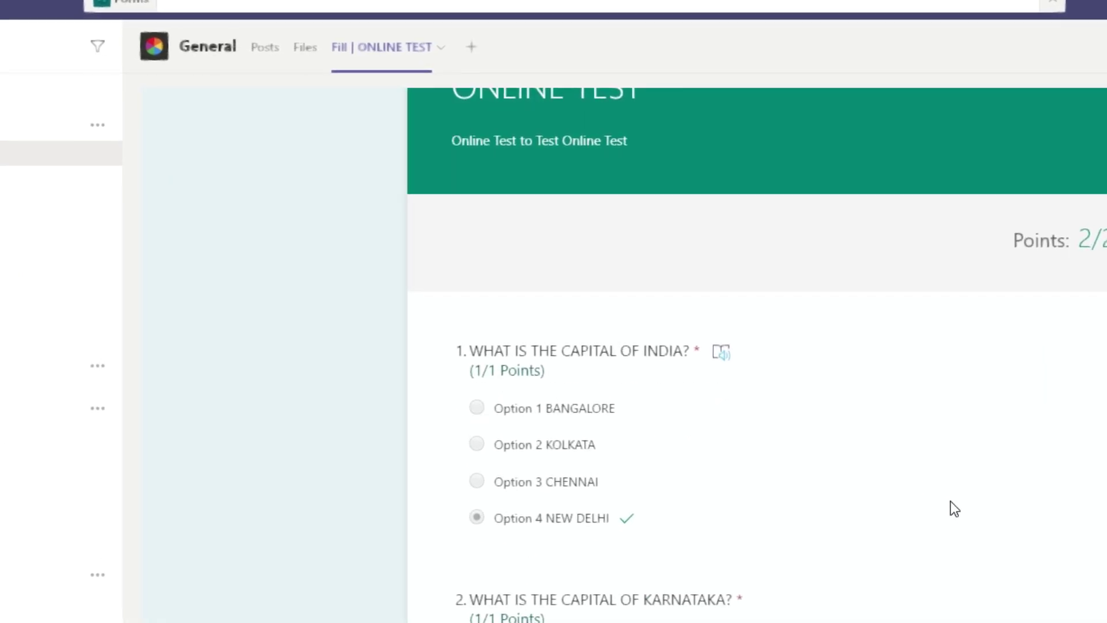
{"action": "scroll", "coordinate": [952, 504], "scroll_direction": "up", "scroll_amount": 2}
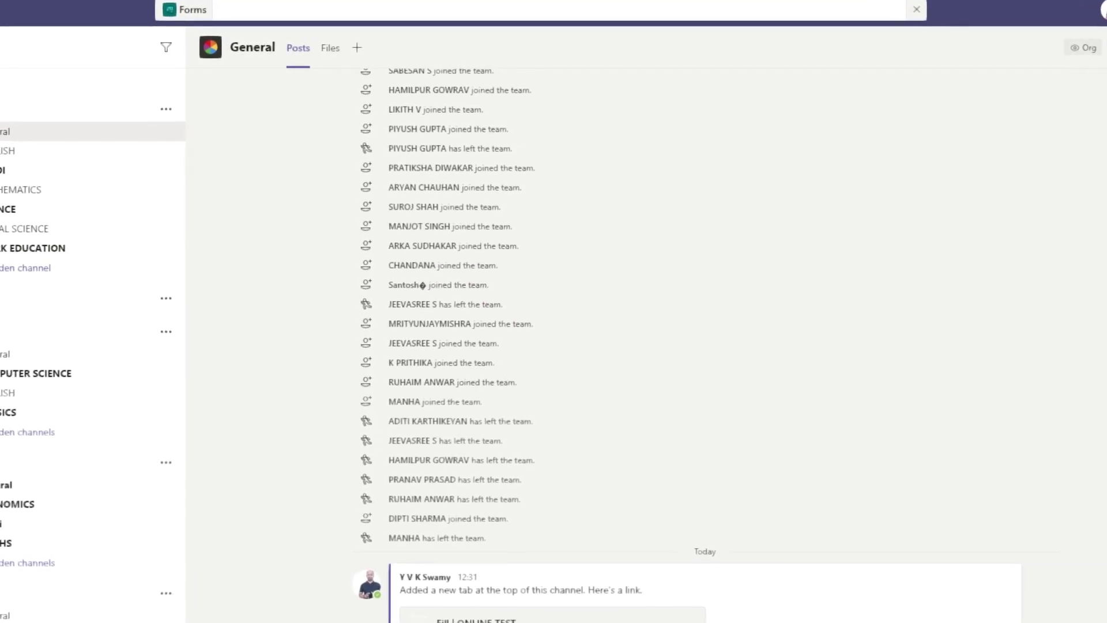
{"action": "left_click", "coordinate": [11, 153]}
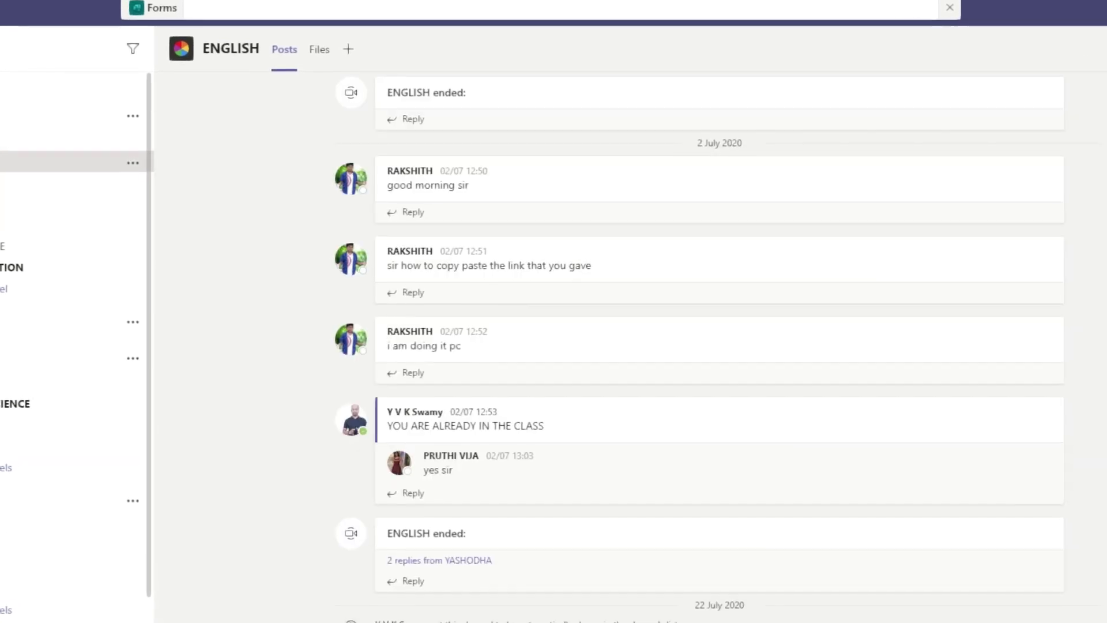